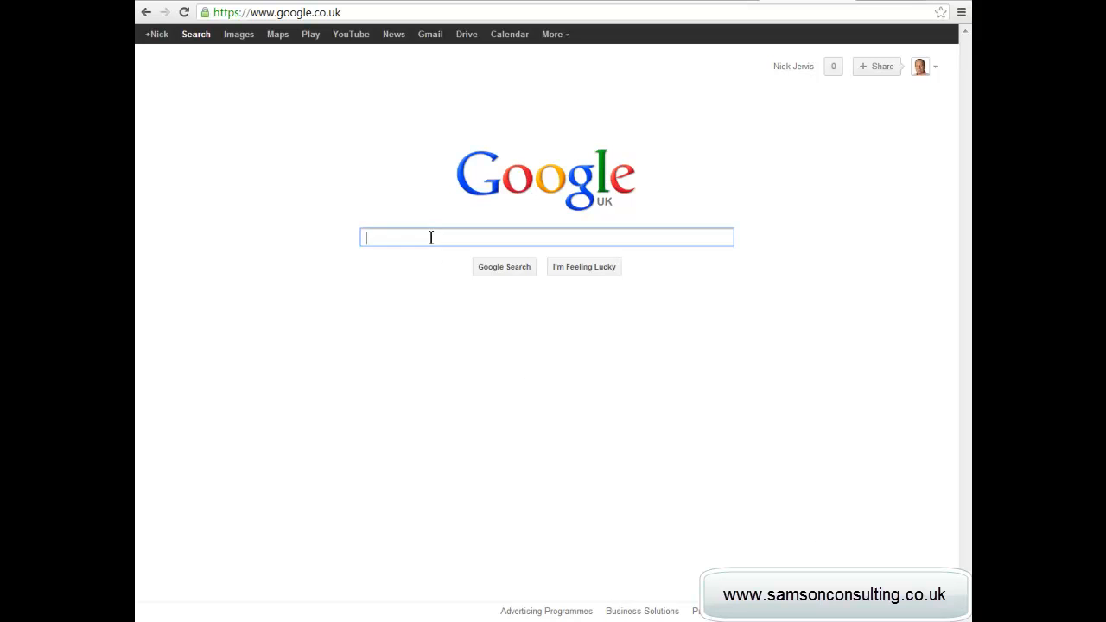
# Step: Search Google for "google adwords keyword tool" and open the Keyword Tool - Google Adwords result
pyautogui.write('google')
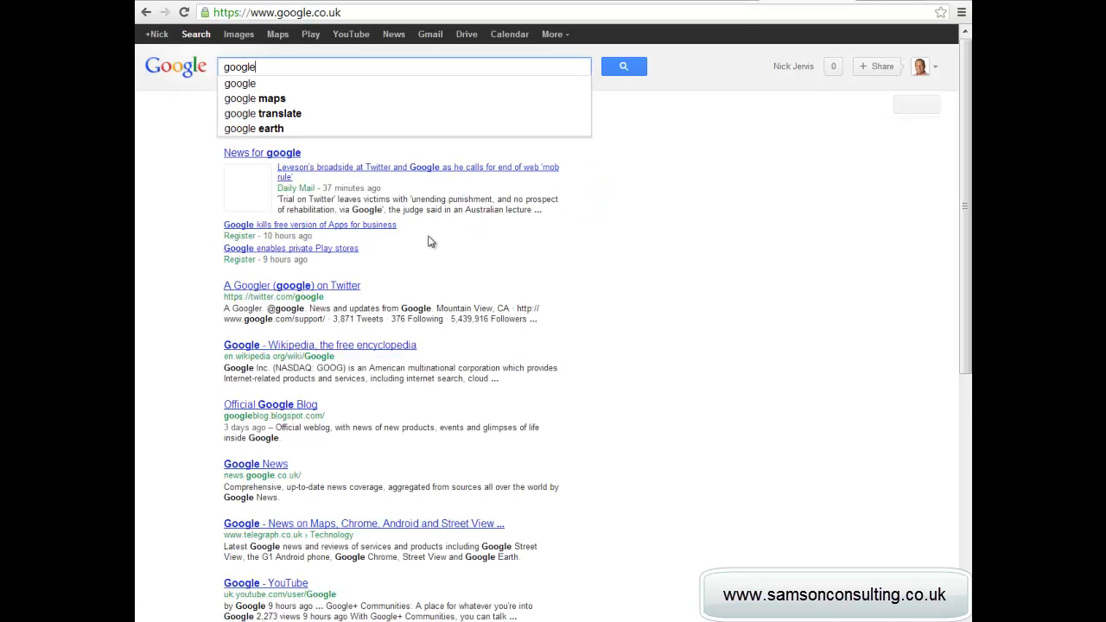
pyautogui.write(' adwords keyword tool')
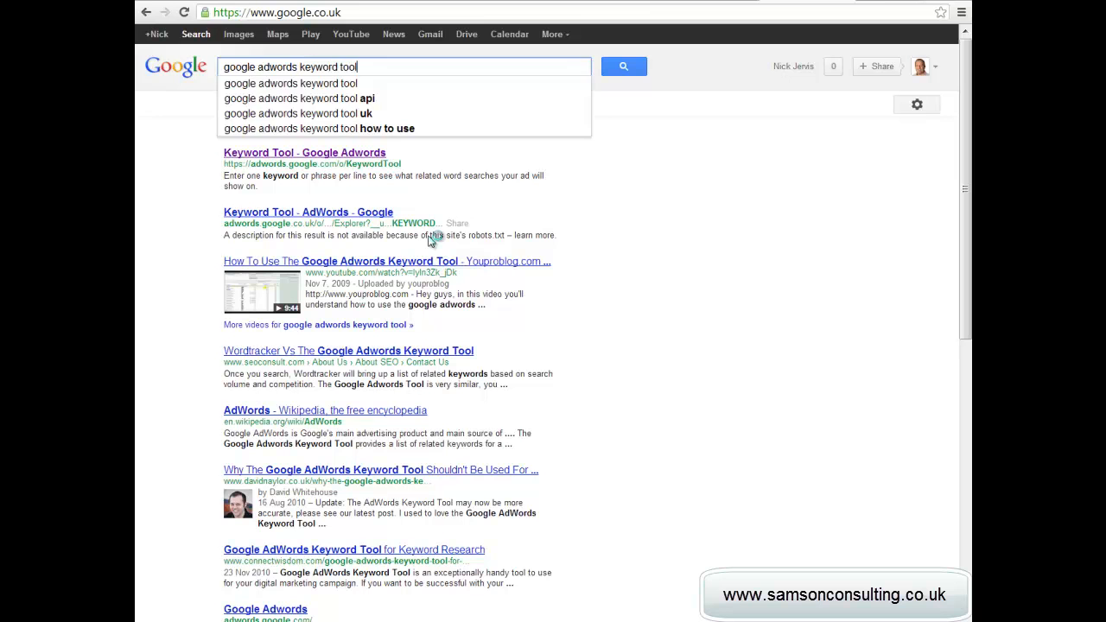
pyautogui.press('Return')
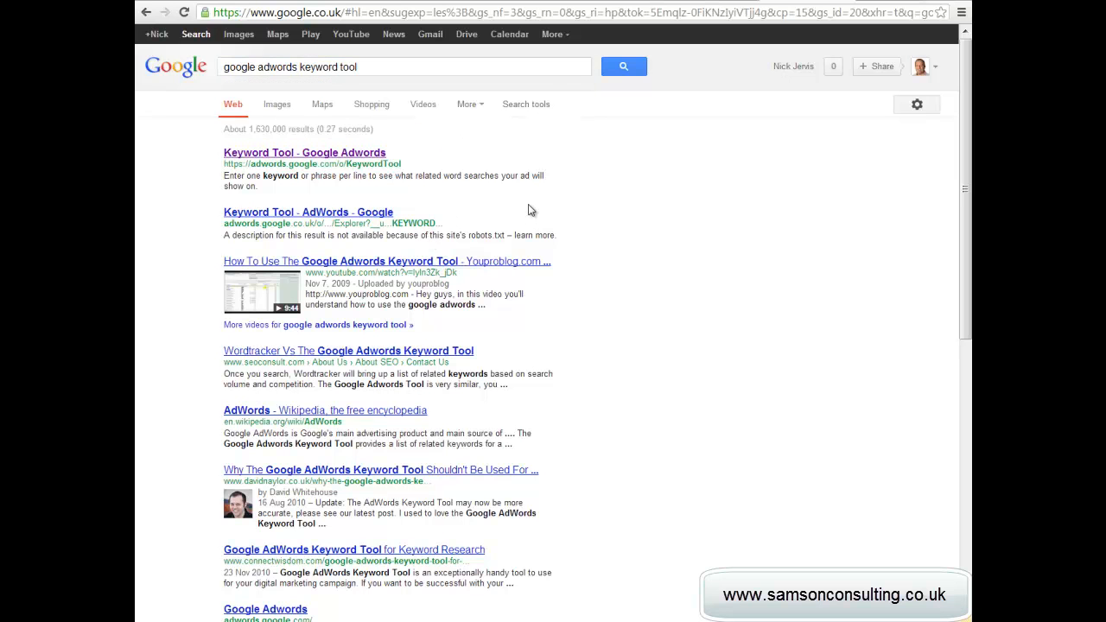
pyautogui.click(332, 155)
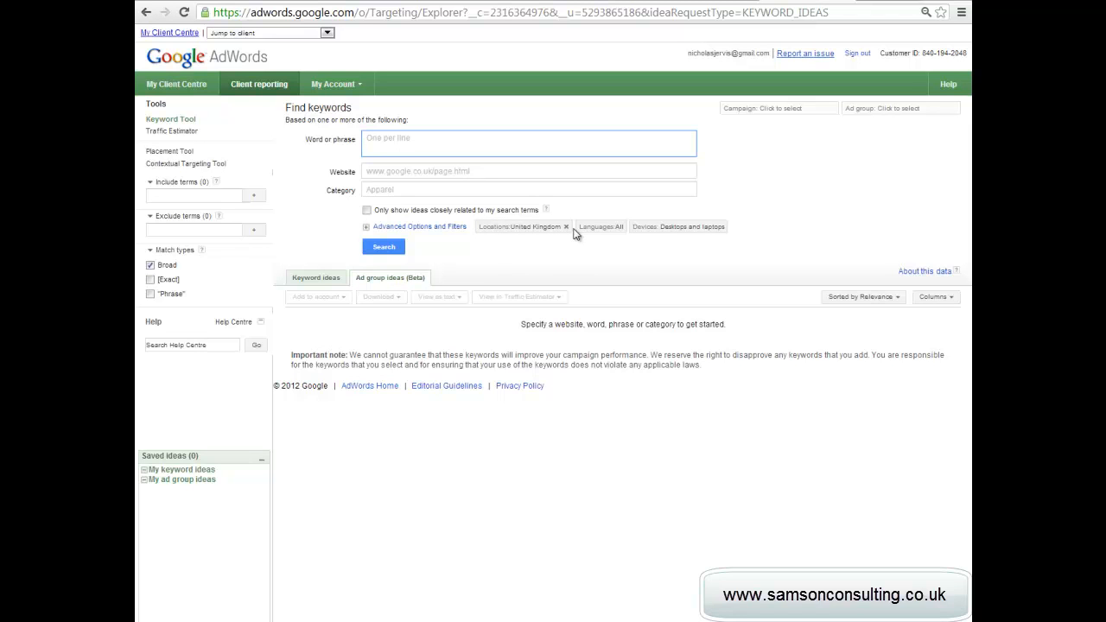
# Step: Search for keyword ideas using the phrases "reading solicitor", "reading solicitors" and "solicitor reading"
pyautogui.write('rea')
pyautogui.write('s')
pyautogui.press('Return')
pyautogui.write('re')
pyautogui.press('BackSpace')
pyautogui.press('BackSpace')
pyautogui.press('BackSpace')
pyautogui.press('BackSpace')
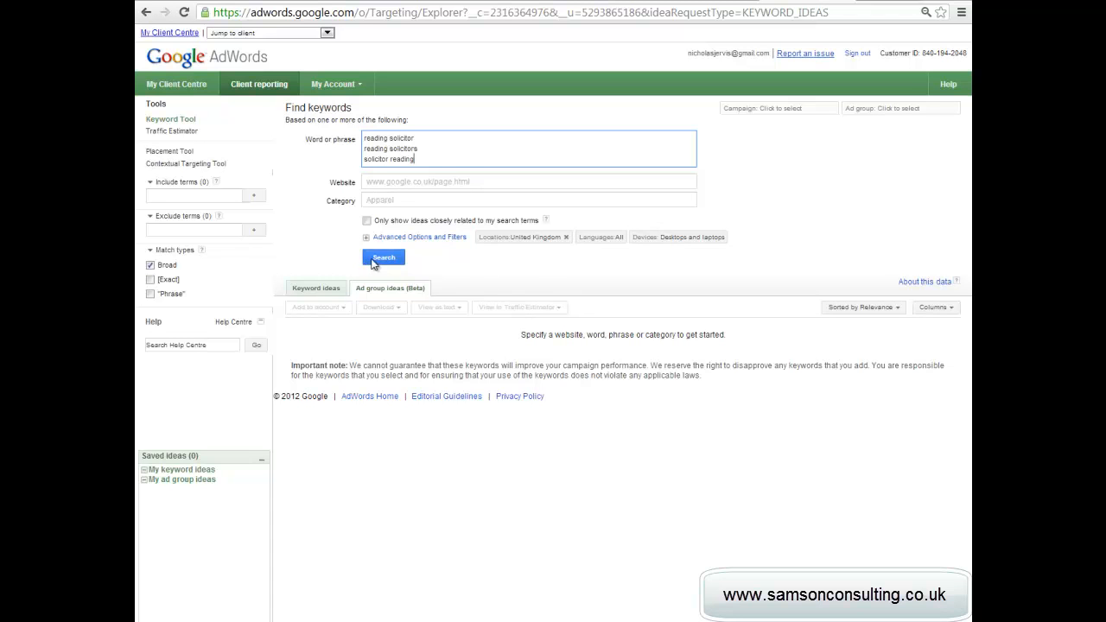
pyautogui.click(318, 293)
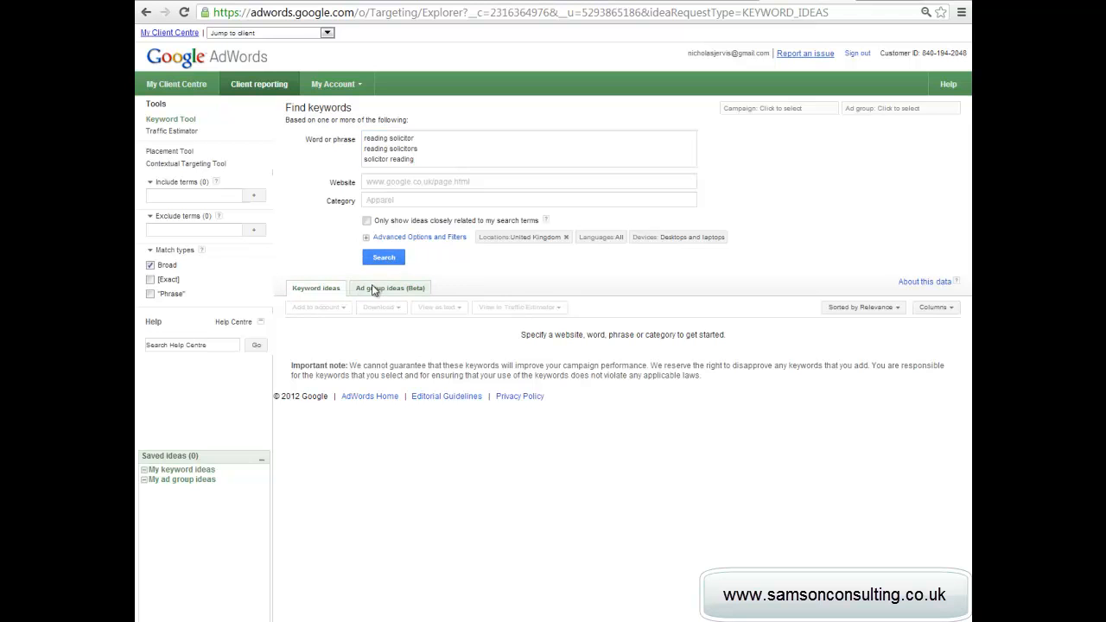
pyautogui.click(383, 259)
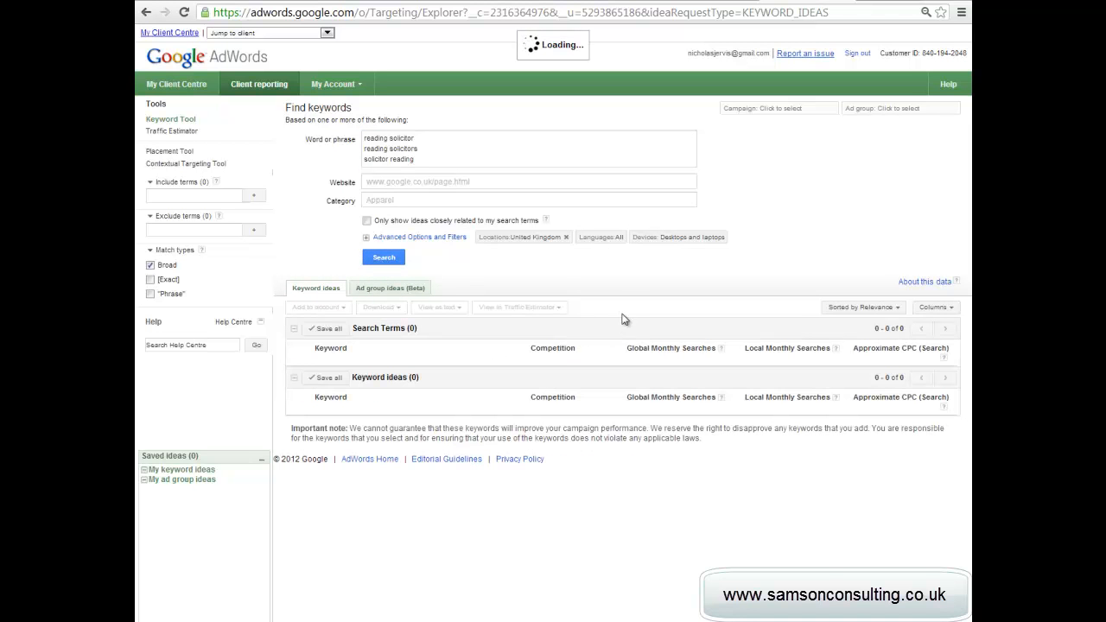
# Step: Highlight the figures for the three search terms and sort the keyword ideas by local monthly searches, lowest first
pyautogui.scroll(-3, 558, 294)
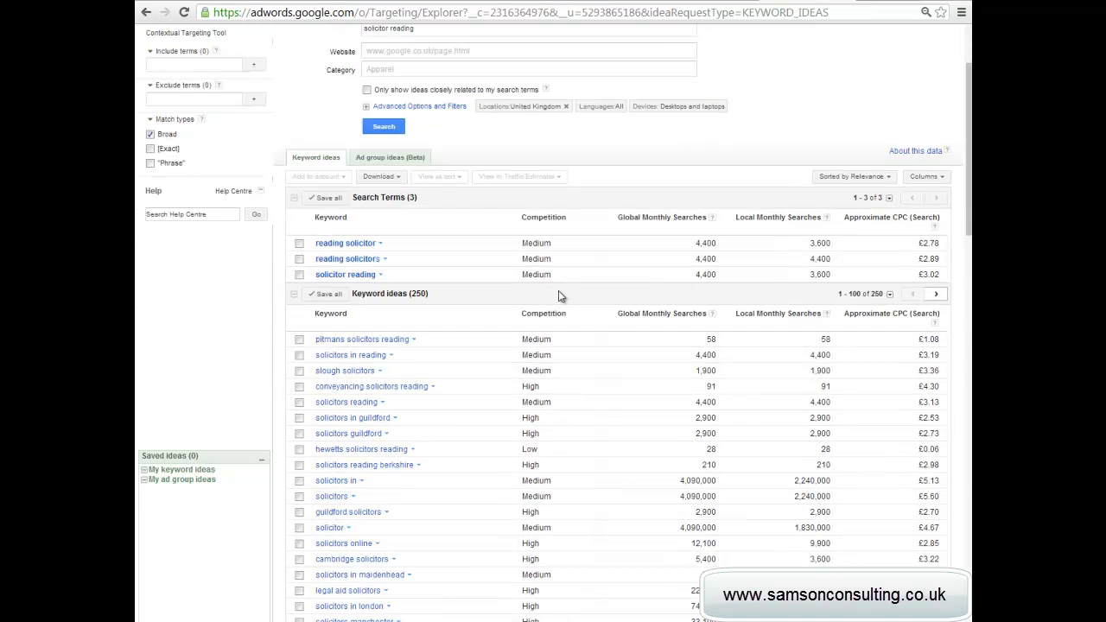
pyautogui.moveTo(304, 222); pyautogui.dragTo(942, 281)
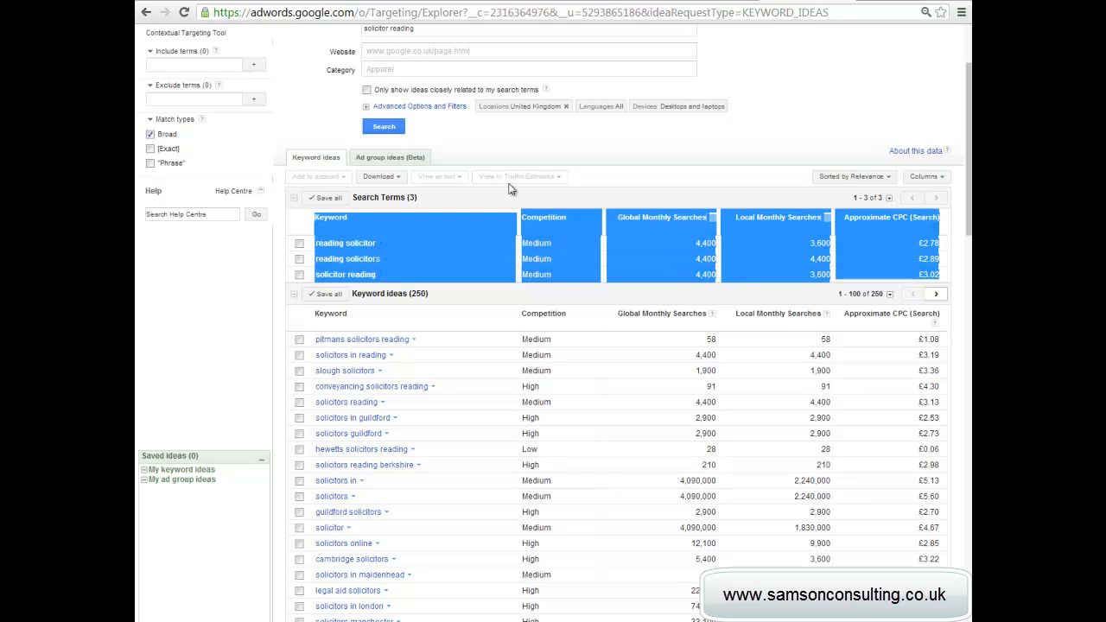
pyautogui.click(617, 187)
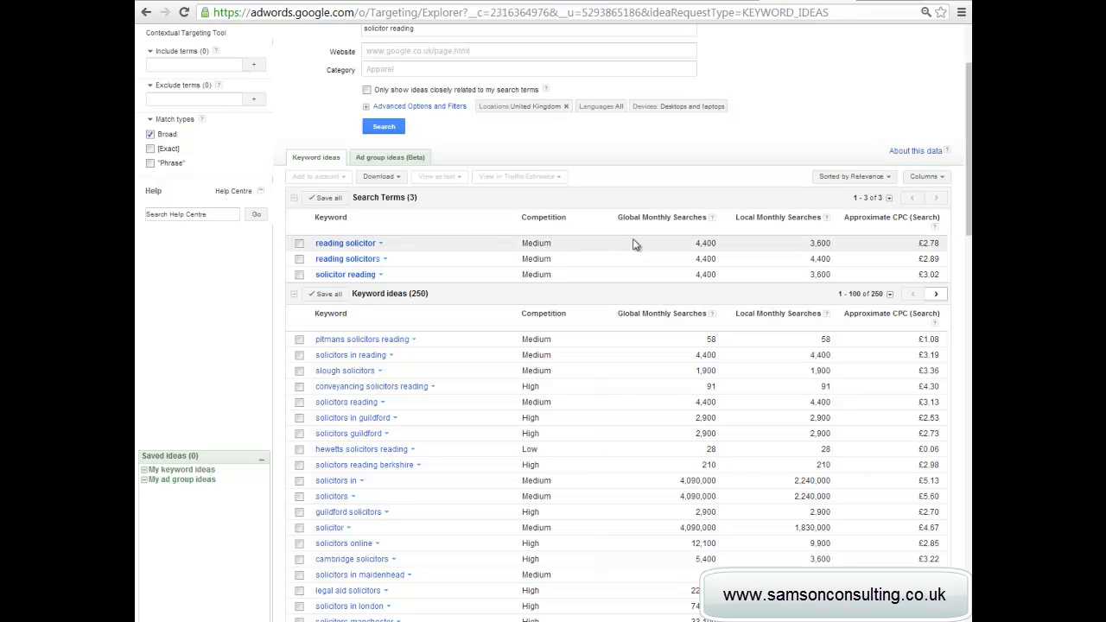
pyautogui.moveTo(796, 246); pyautogui.dragTo(839, 244)
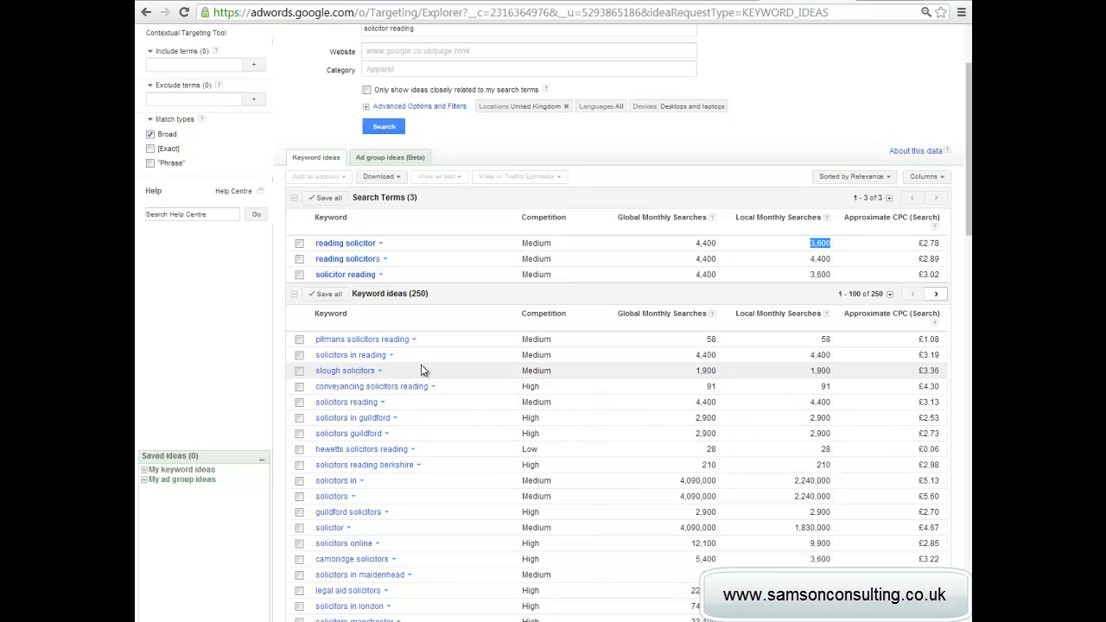
pyautogui.click(785, 314)
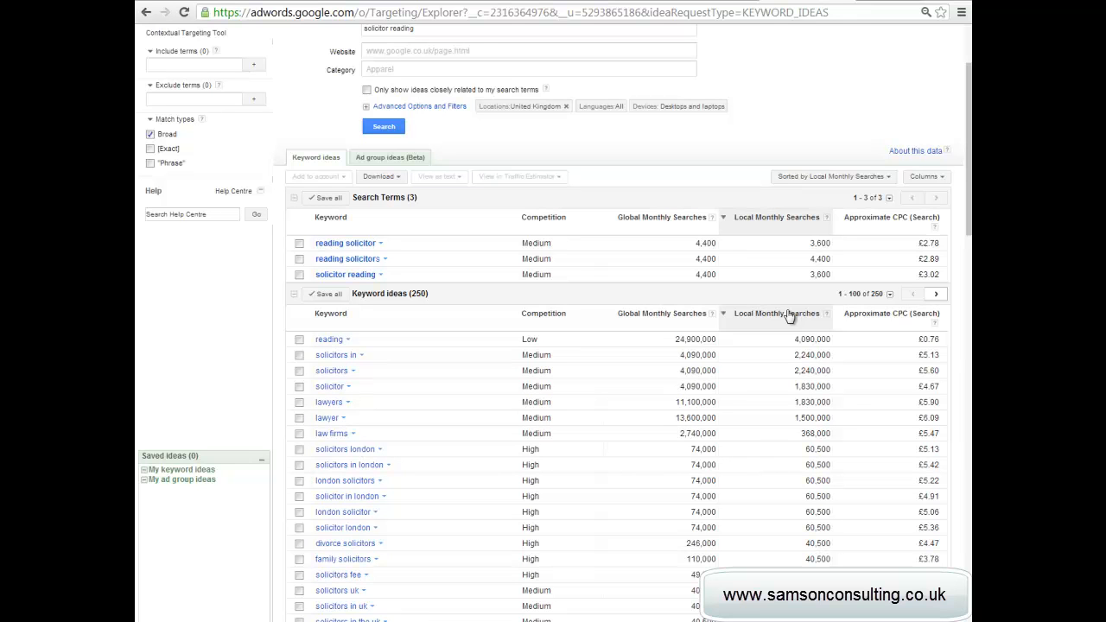
pyautogui.click(788, 314)
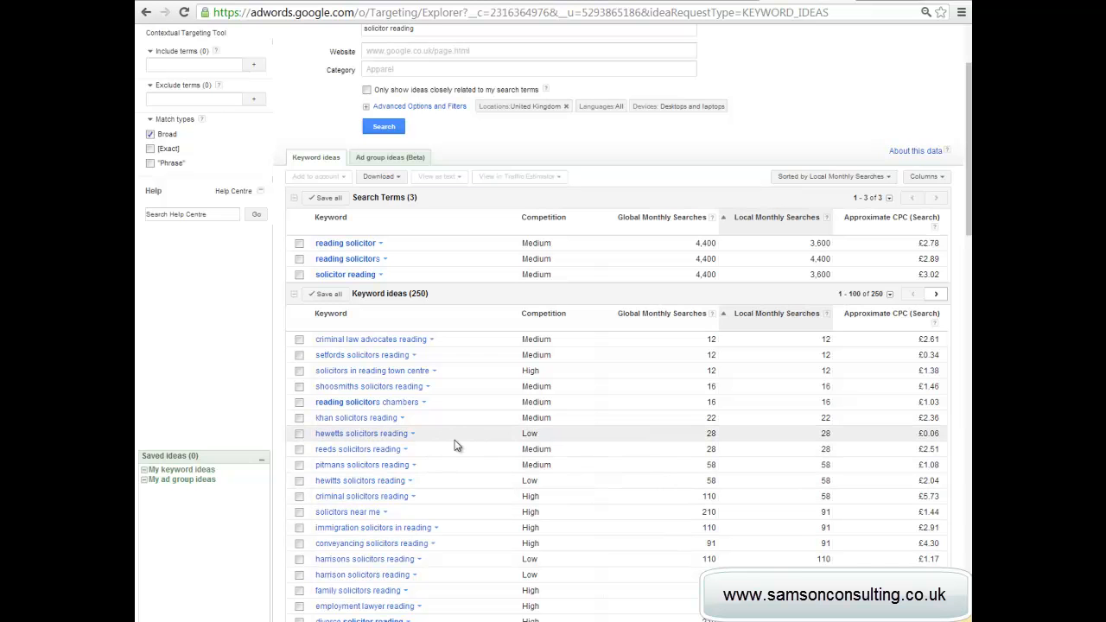
# Step: Save the keyword ideas "immigration solicitors in reading", "conveyancing solicitors reading" and "solicitor reading berkshire"
pyautogui.scroll(-1, 472, 449)
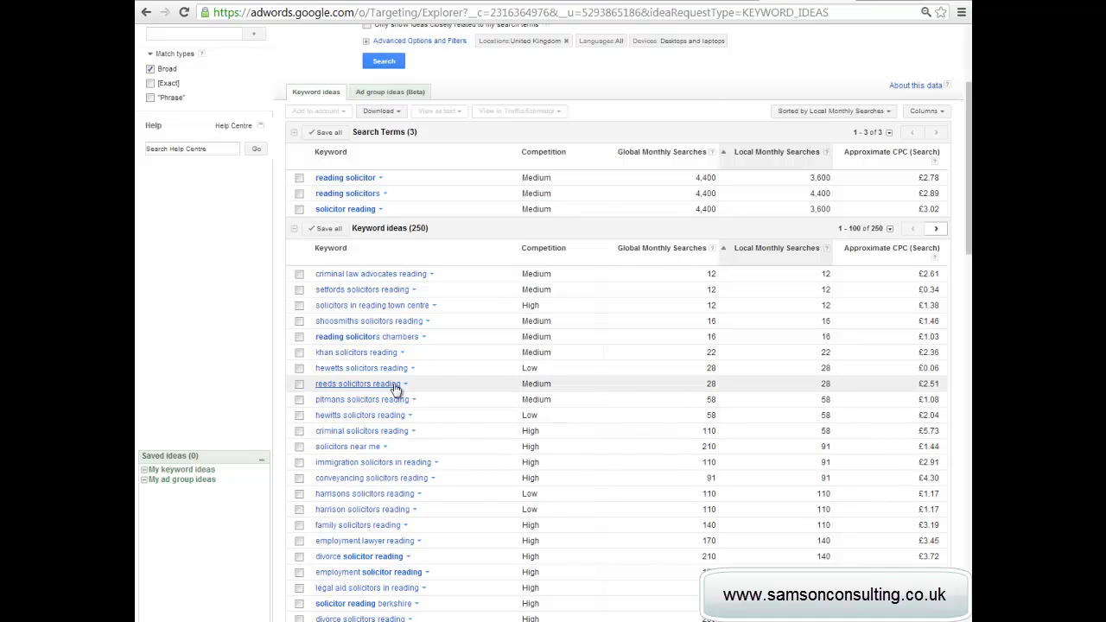
pyautogui.scroll(-1, 818, 369)
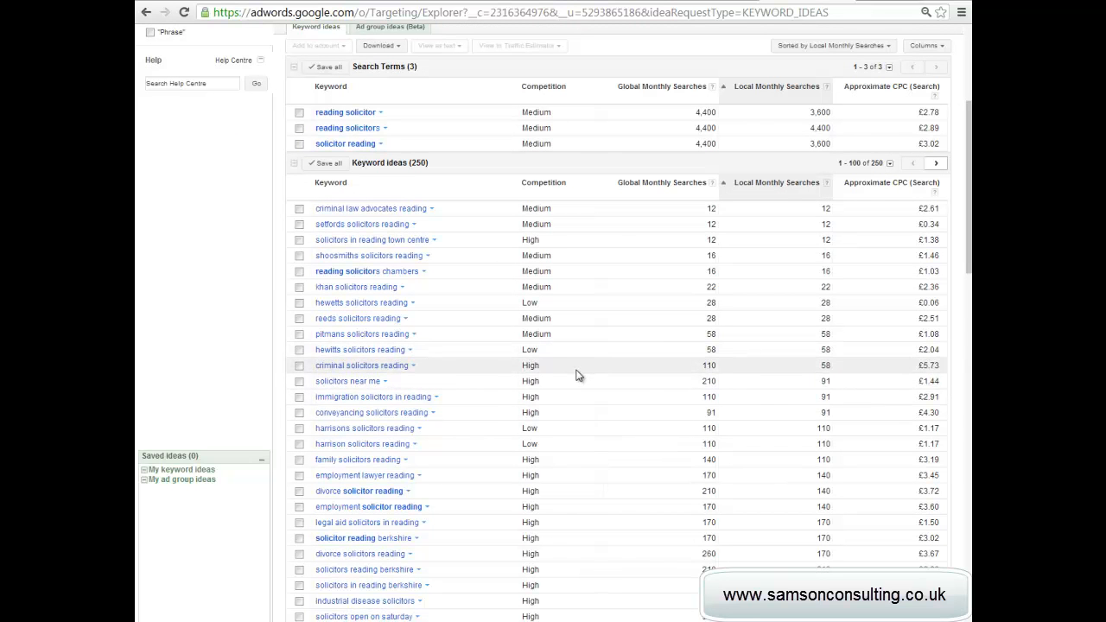
pyautogui.click(299, 399)
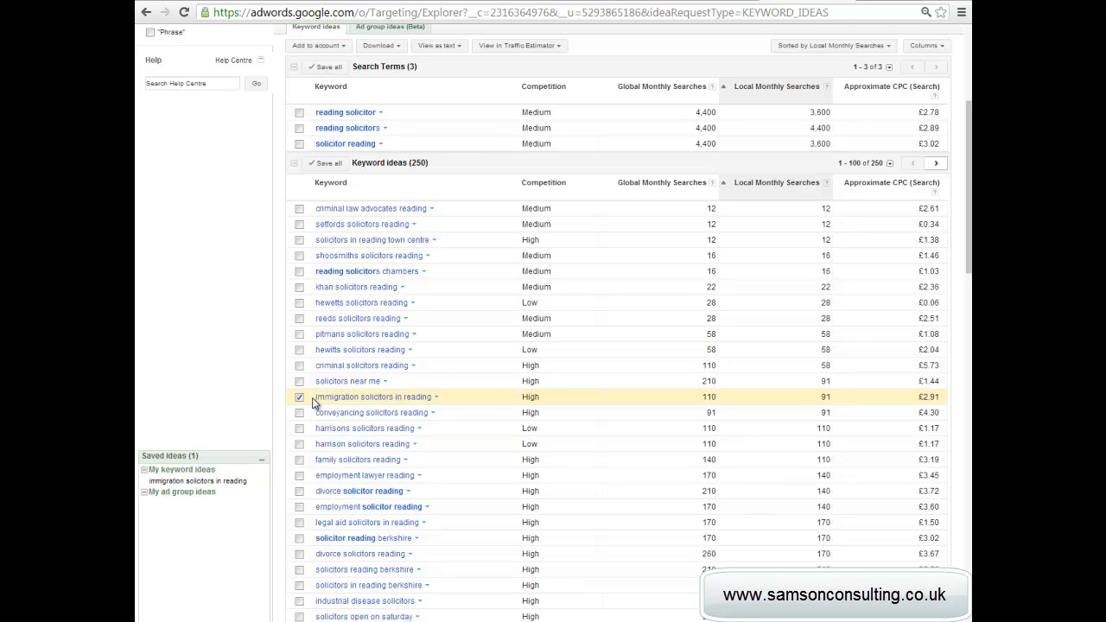
pyautogui.click(299, 414)
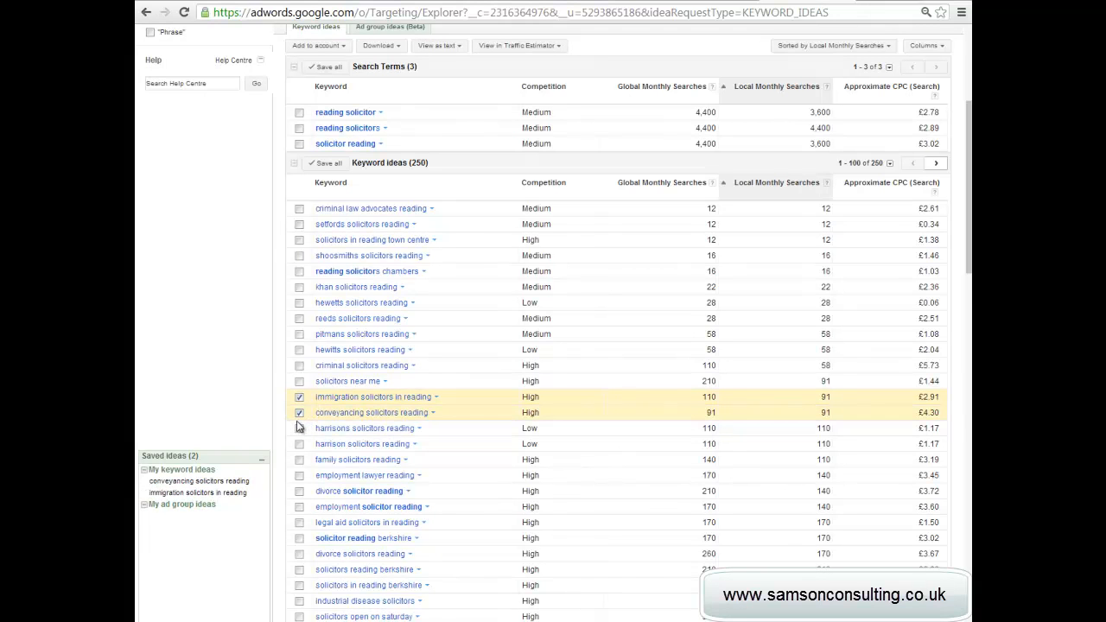
pyautogui.scroll(-1, 298, 426)
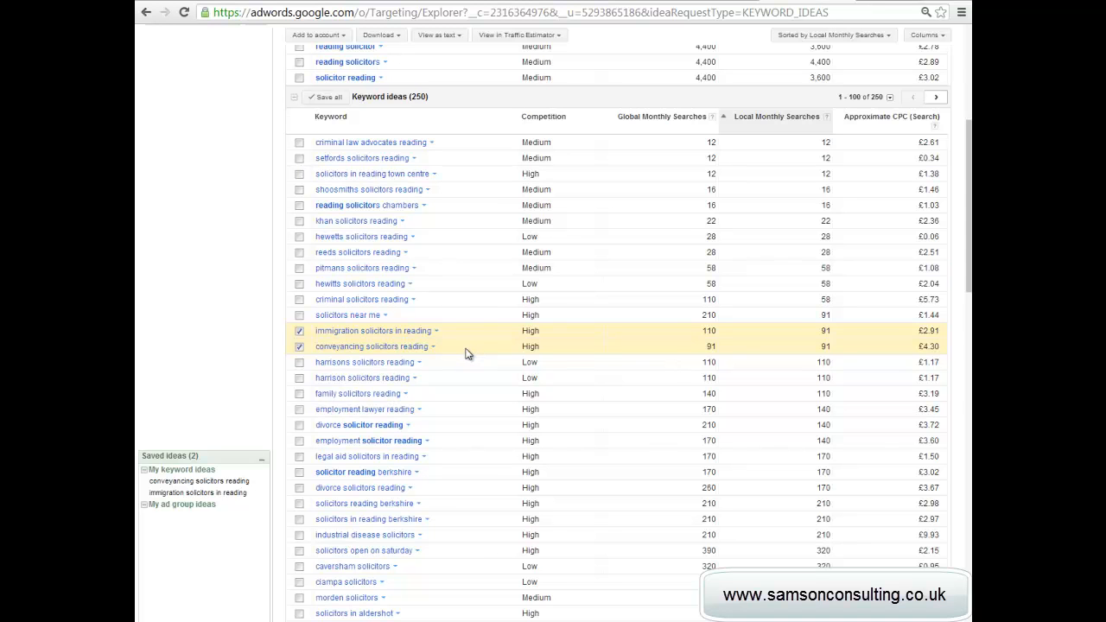
pyautogui.scroll(-1, 466, 353)
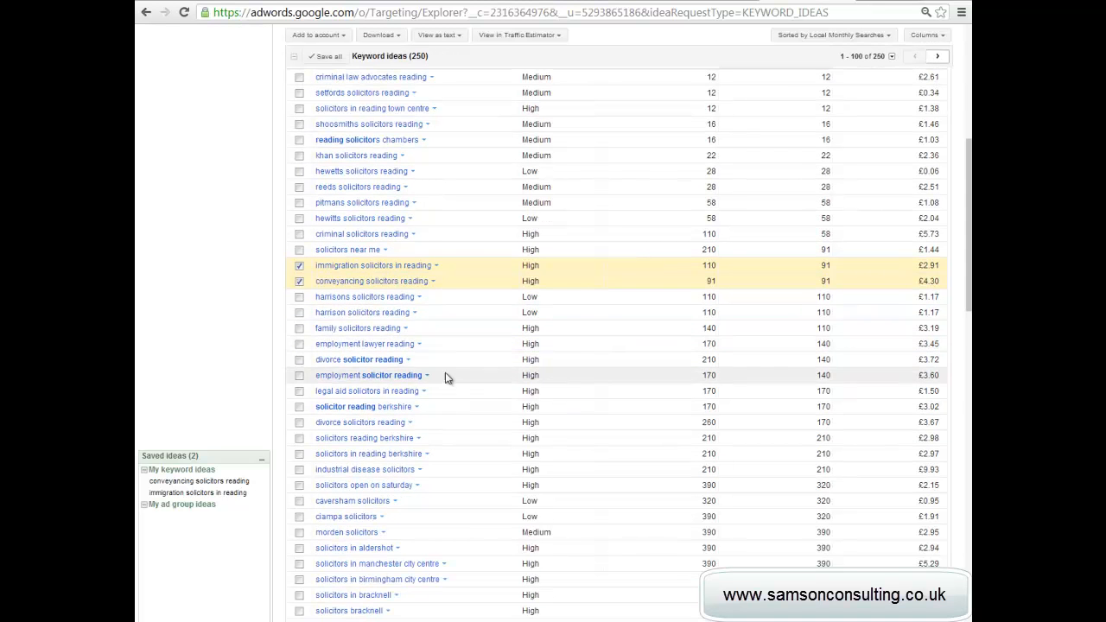
pyautogui.click(299, 408)
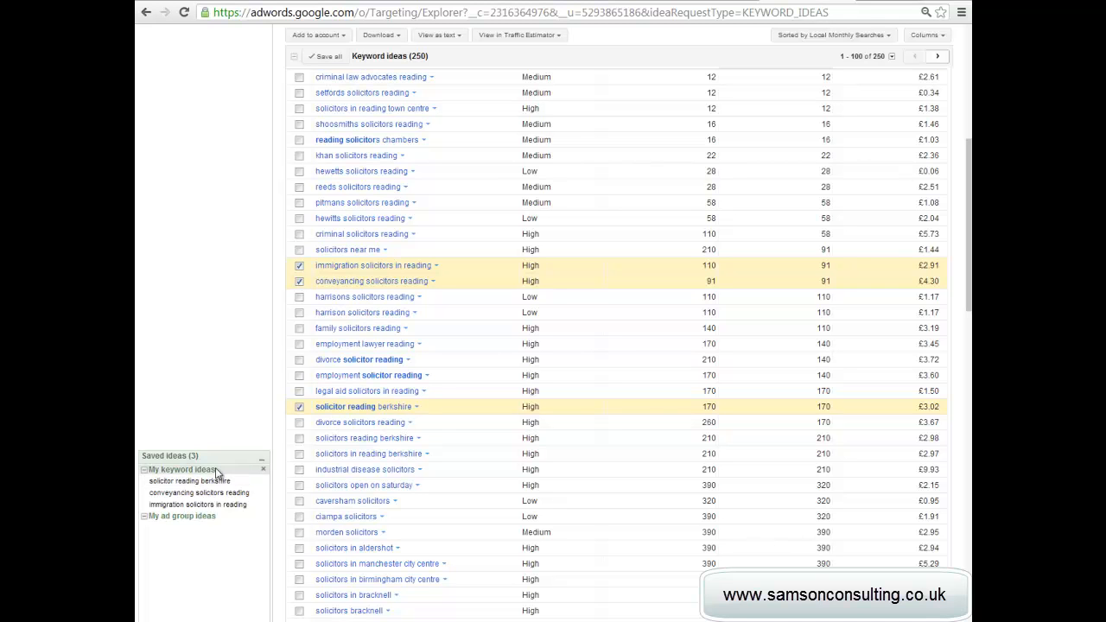
# Step: Find the law firm phrases further down the keyword ideas and save "reading law firm" and "law firm reading"
pyautogui.scroll(-1, 272, 415)
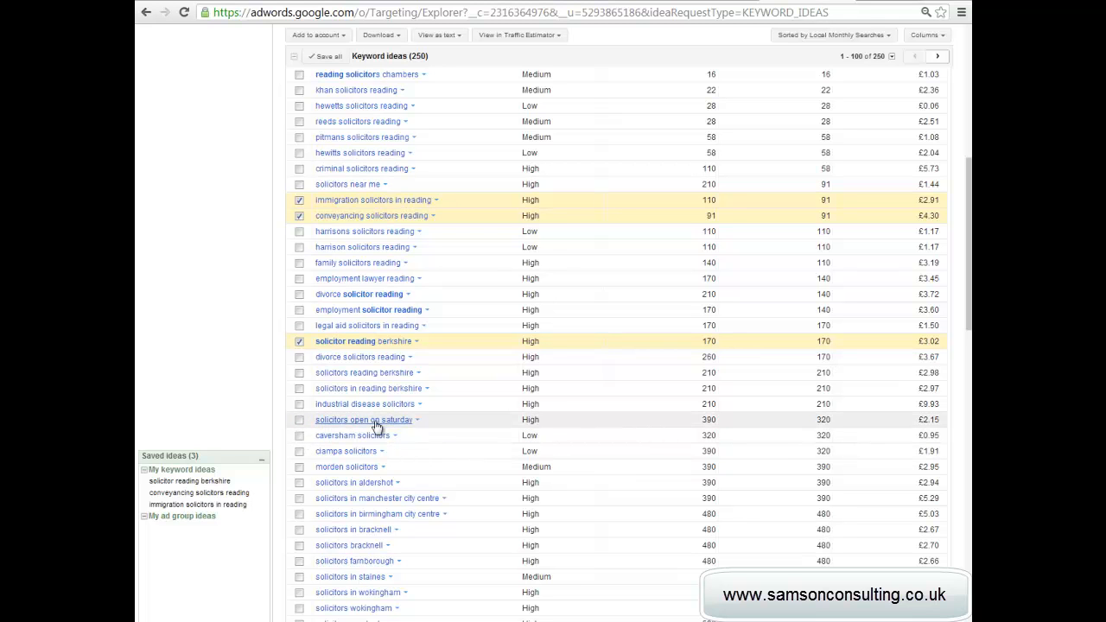
pyautogui.scroll(-1, 307, 432)
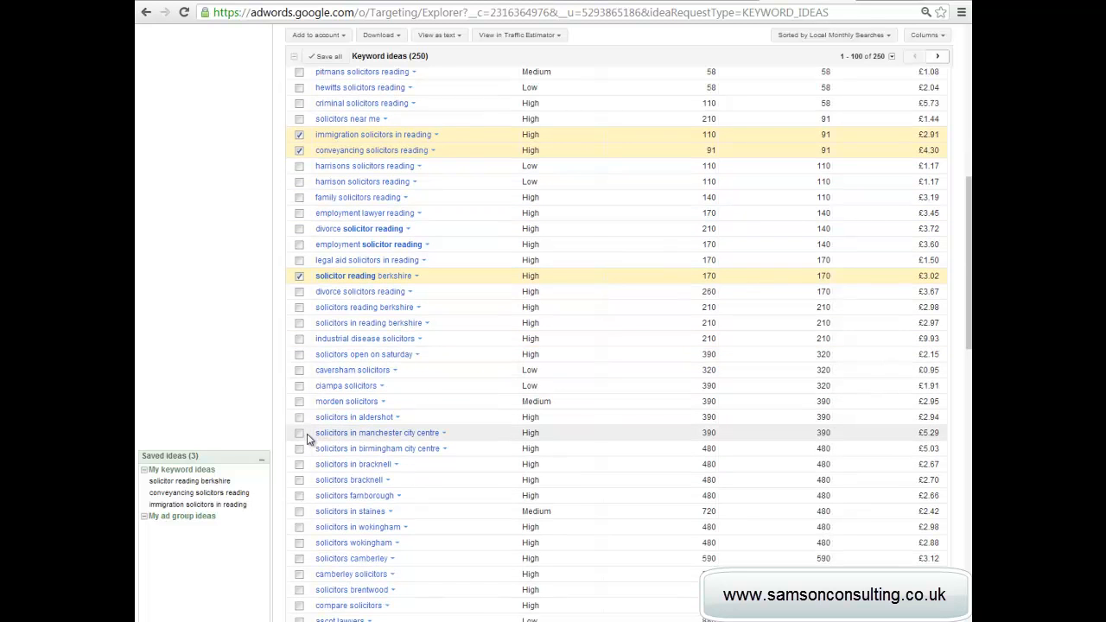
pyautogui.scroll(-4, 307, 438)
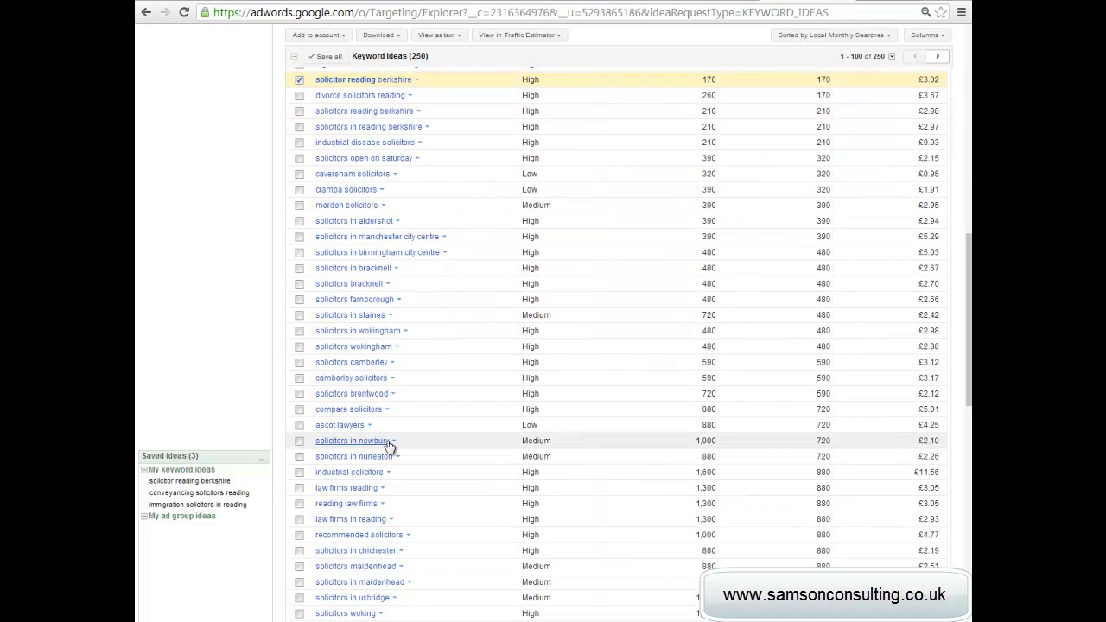
pyautogui.scroll(-7, 391, 431)
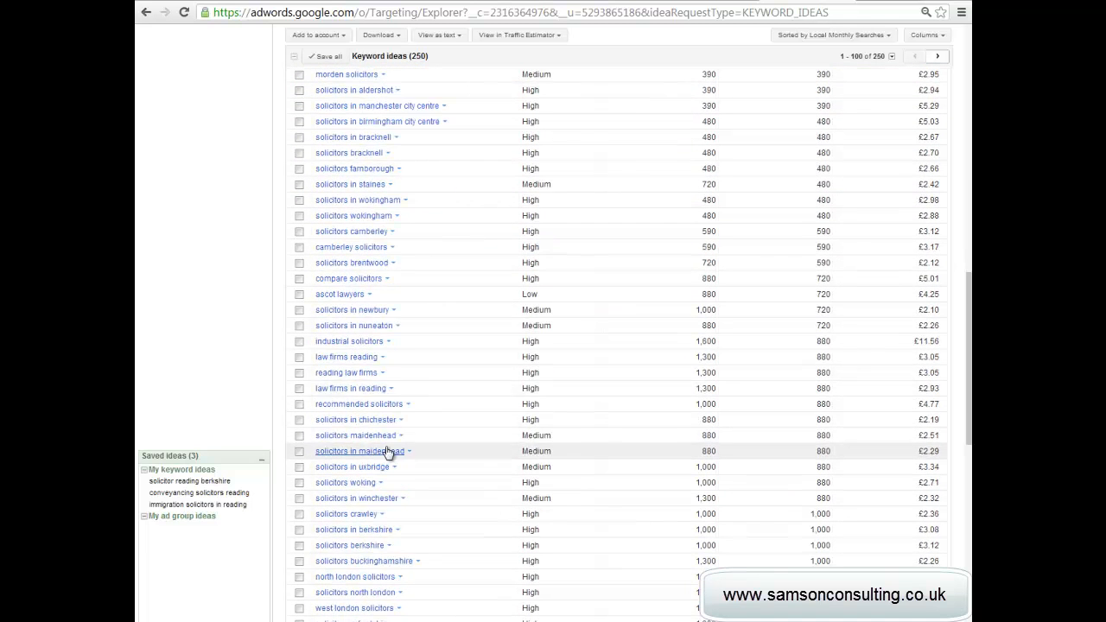
pyautogui.scroll(3, 407, 425)
pyautogui.scroll(-2, 494, 396)
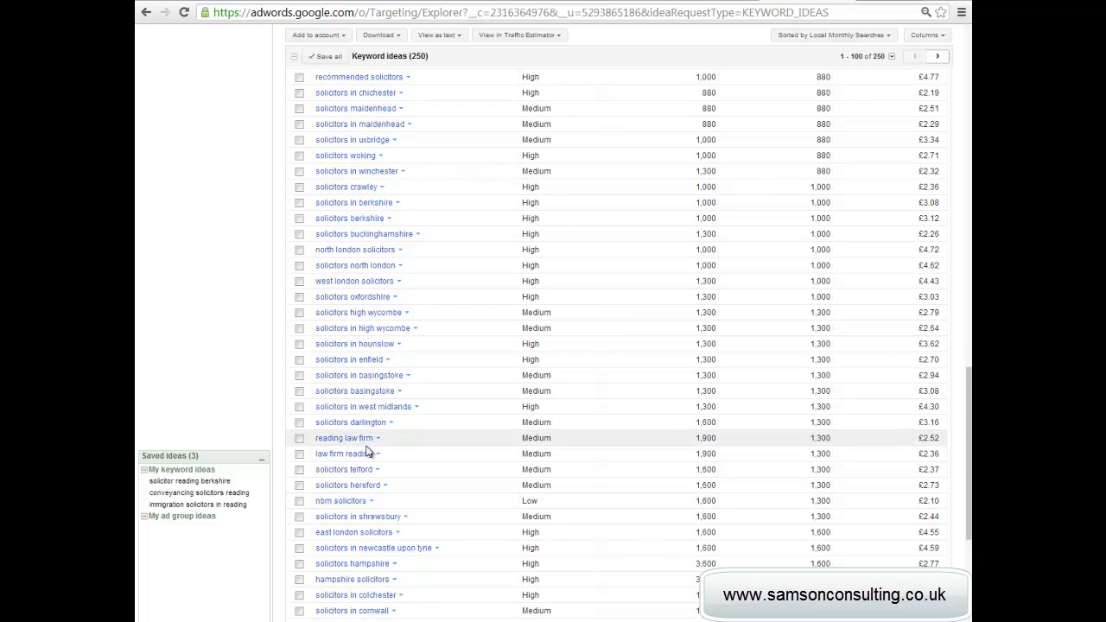
pyautogui.click(300, 440)
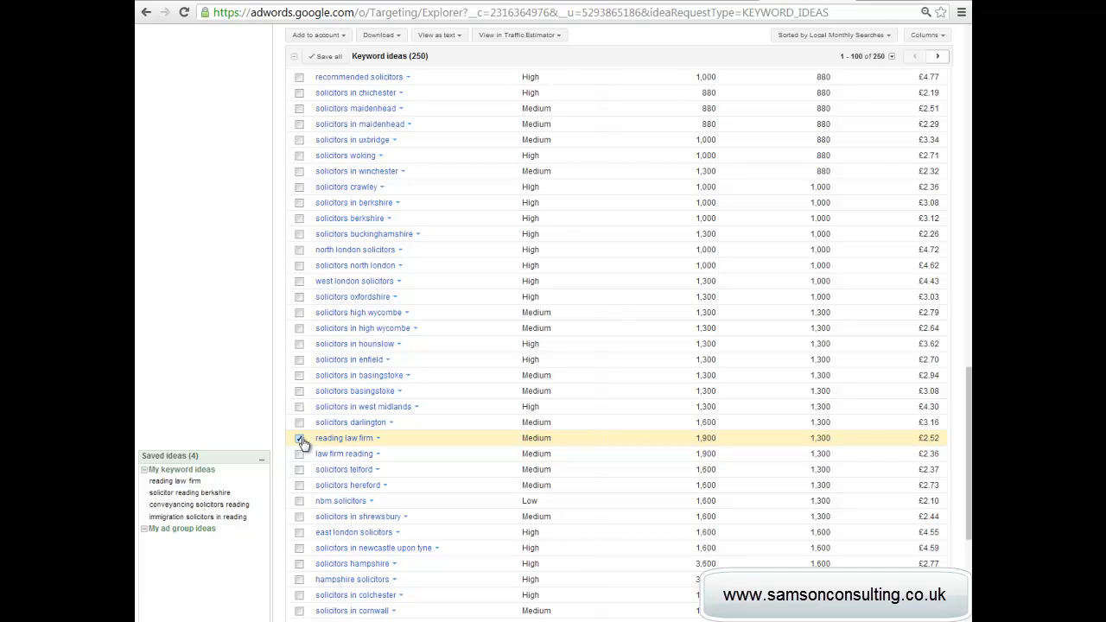
pyautogui.click(300, 454)
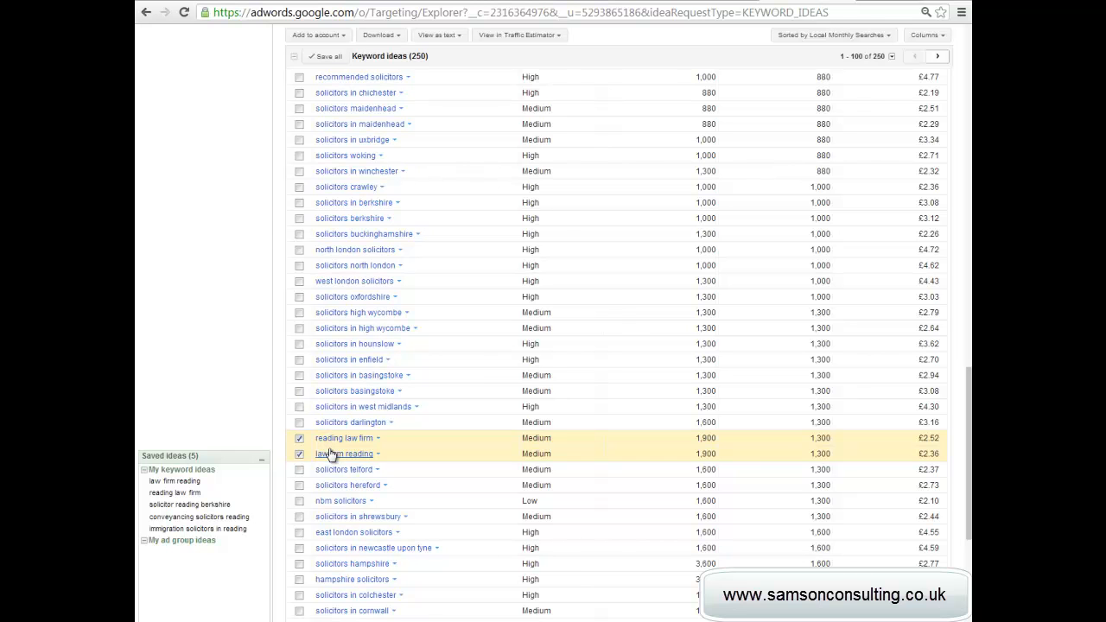
# Step: Go to keyword ideas 101 to 200 and save "solicitors in reading"
pyautogui.scroll(-3, 337, 444)
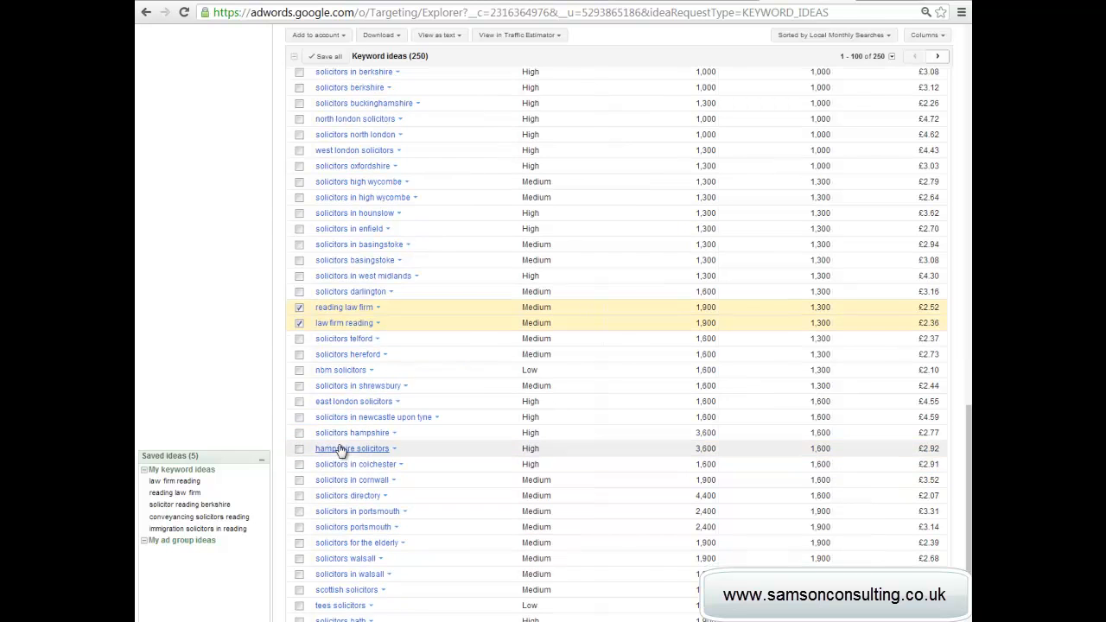
pyautogui.scroll(-1, 336, 460)
pyautogui.scroll(-1, 336, 460)
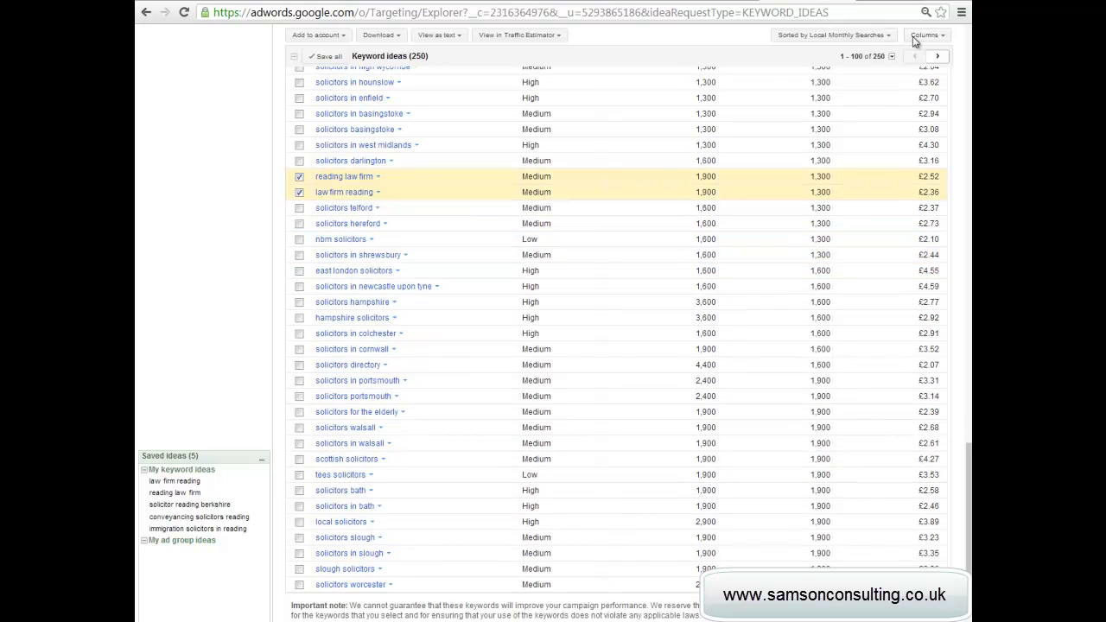
pyautogui.click(938, 57)
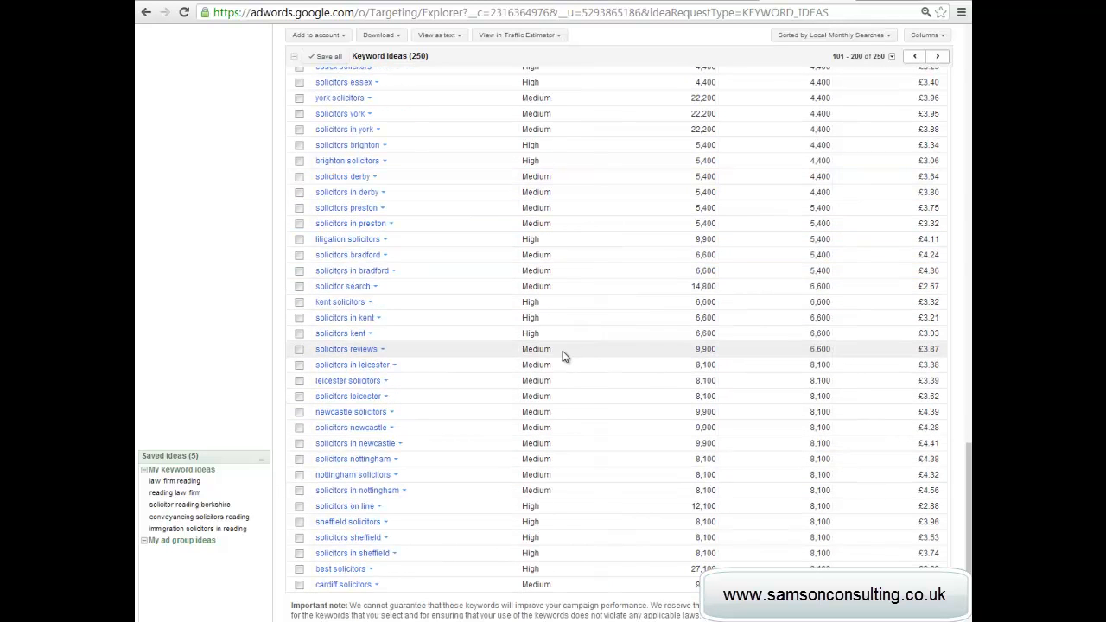
pyautogui.scroll(5, 553, 372)
pyautogui.scroll(1, 501, 377)
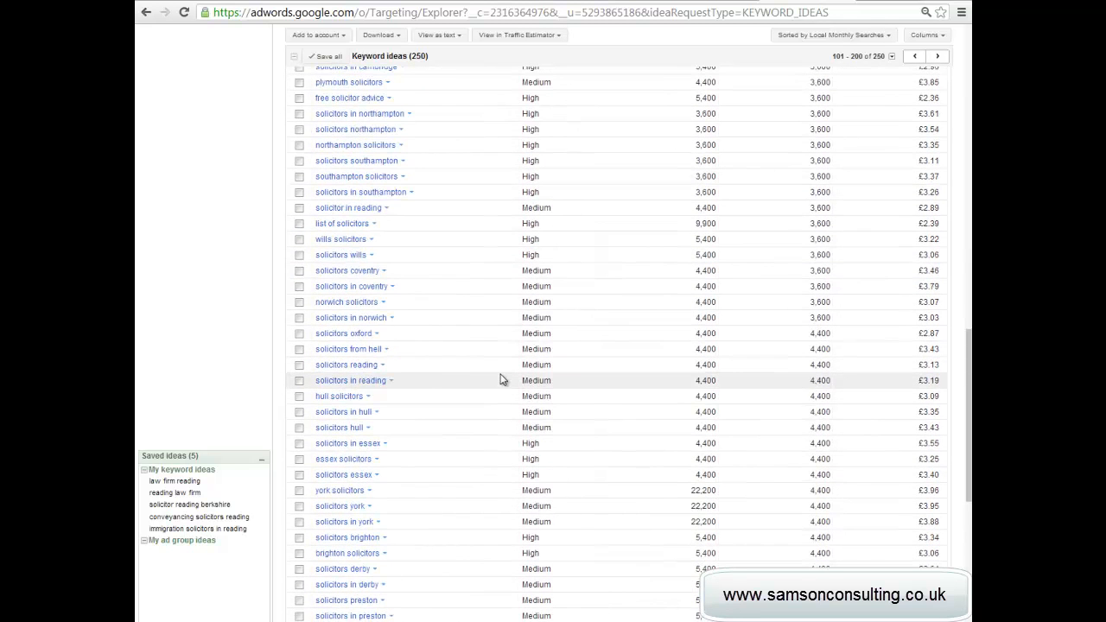
pyautogui.click(299, 380)
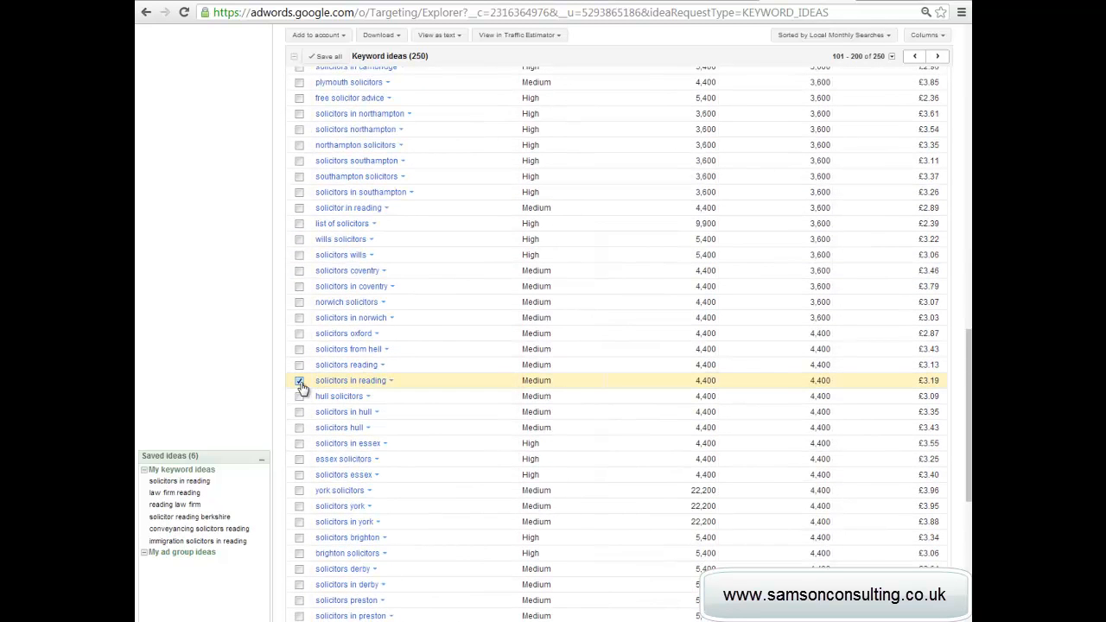
# Step: Look back through keyword ideas 101 to 200 and examine ideas 201 to 250 for further Reading phrases
pyautogui.scroll(2, 297, 372)
pyautogui.scroll(2, 295, 370)
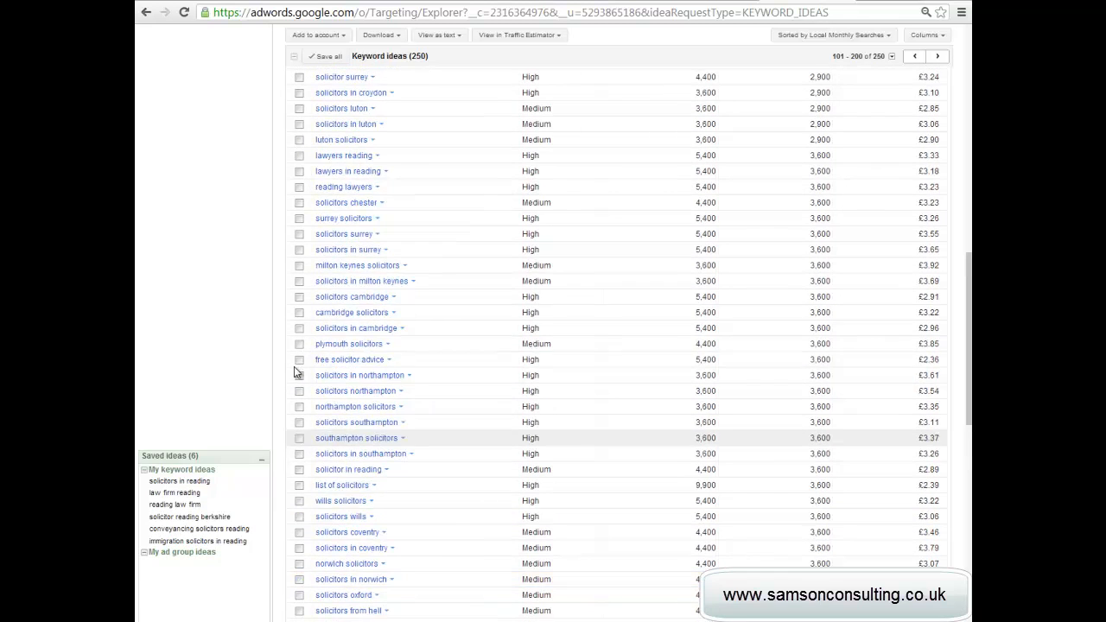
pyautogui.scroll(2, 294, 370)
pyautogui.scroll(3, 295, 370)
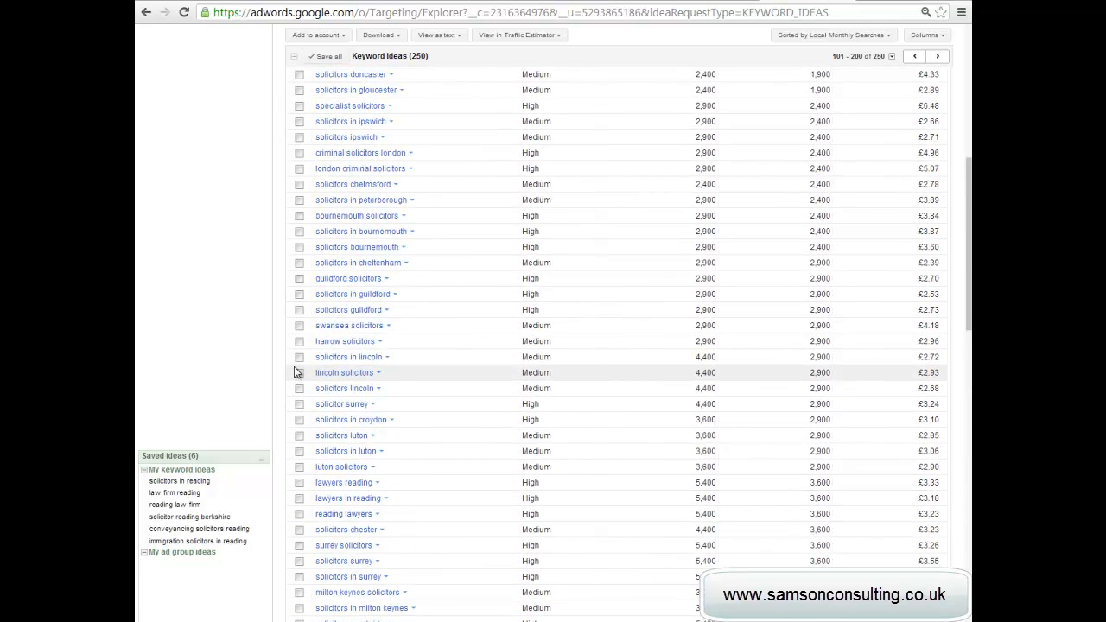
pyautogui.scroll(2, 294, 372)
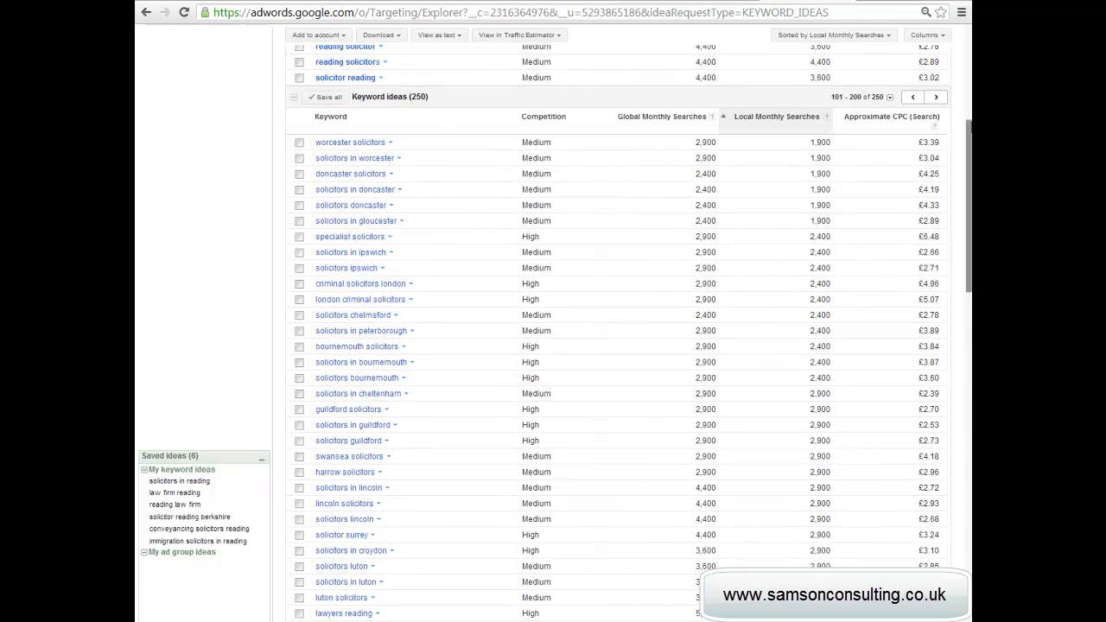
pyautogui.click(936, 99)
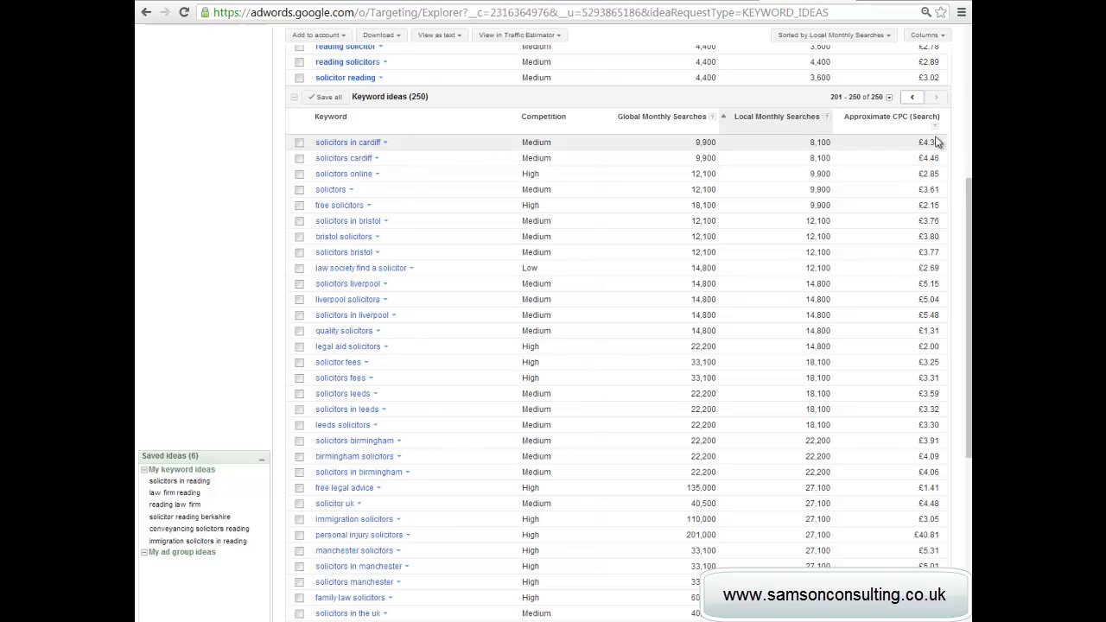
pyautogui.scroll(-3, 495, 287)
pyautogui.scroll(-2, 498, 290)
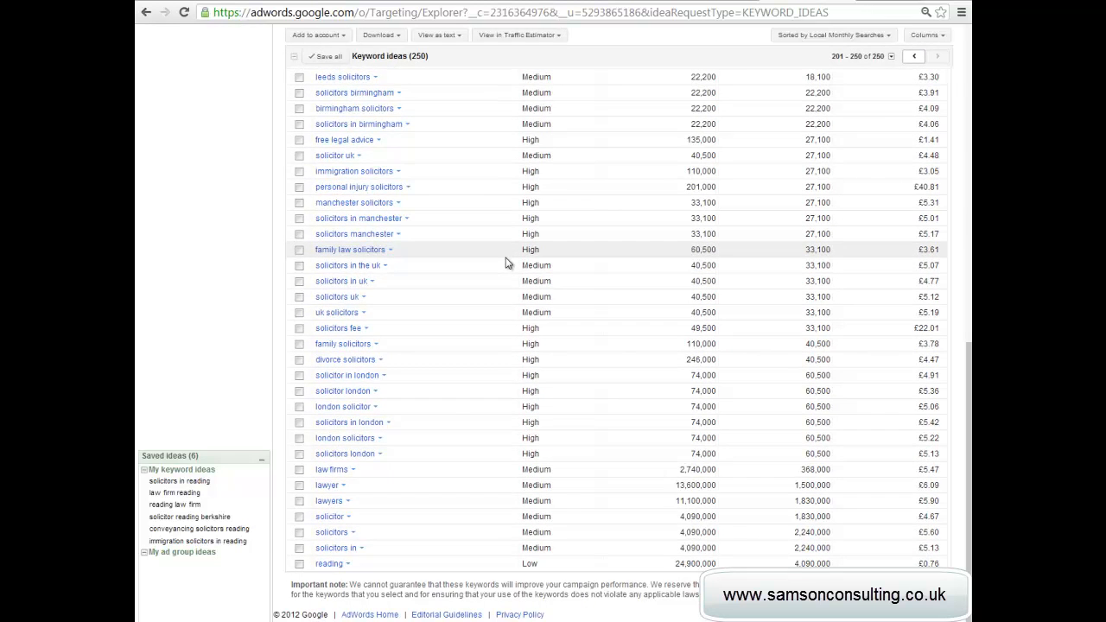
pyautogui.scroll(8, 503, 272)
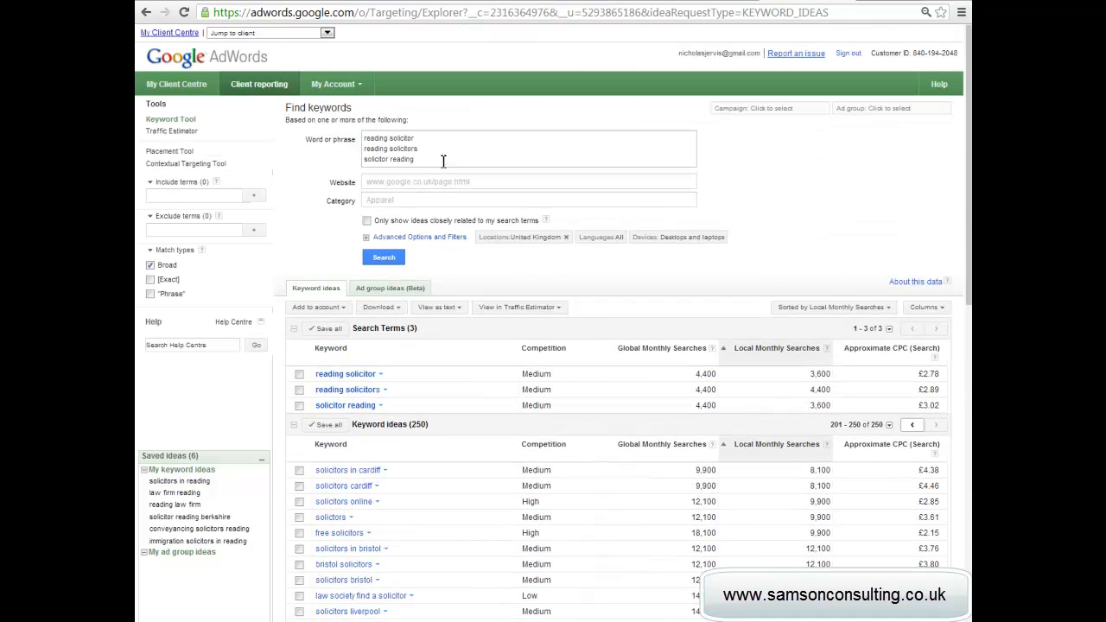
# Step: Save the three search terms "reading solicitor", "reading solicitors" and "solicitor reading"
pyautogui.click(299, 374)
pyautogui.click(299, 390)
pyautogui.click(299, 405)
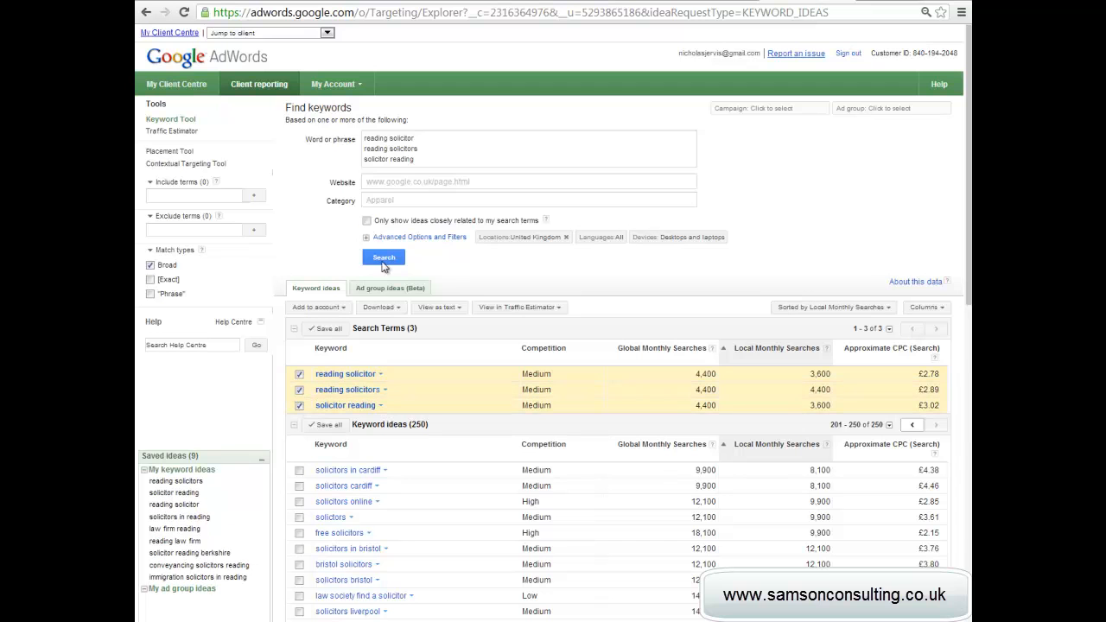
# Step: Search for keyword ideas for the phrase "how to find a reading solicitor" and highlight its monthly search figures
pyautogui.moveTo(442, 159); pyautogui.dragTo(310, 107)
pyautogui.write('how to find a reading solicitor')
pyautogui.click(384, 248)
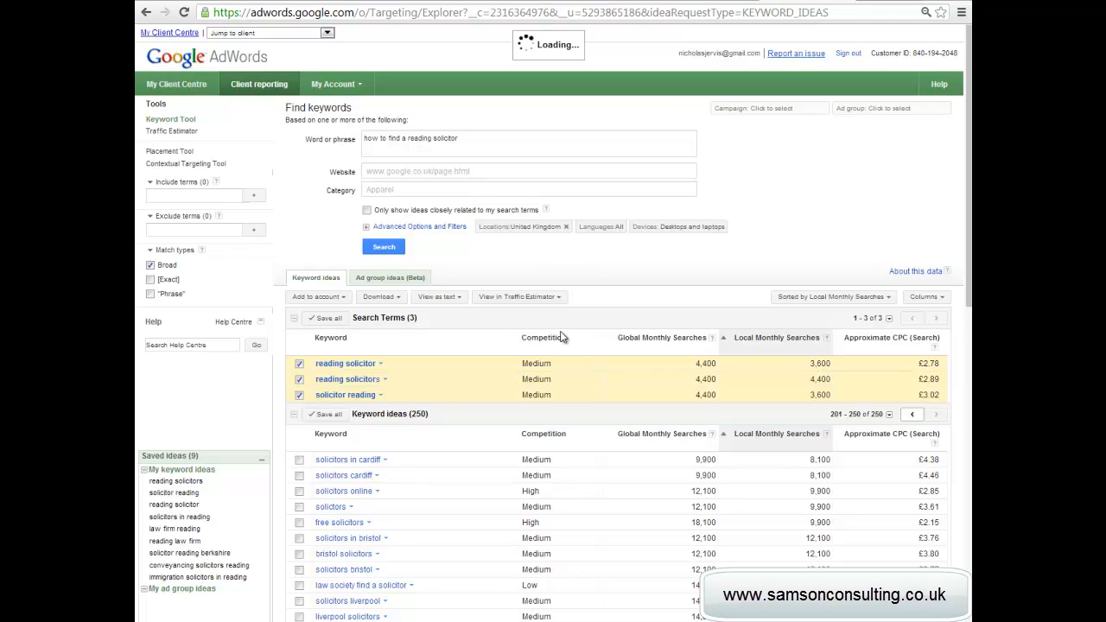
pyautogui.moveTo(847, 374); pyautogui.dragTo(665, 374)
# Step: Look through the keyword ideas for the question phrase and sort them by relevance
pyautogui.scroll(-3, 666, 380)
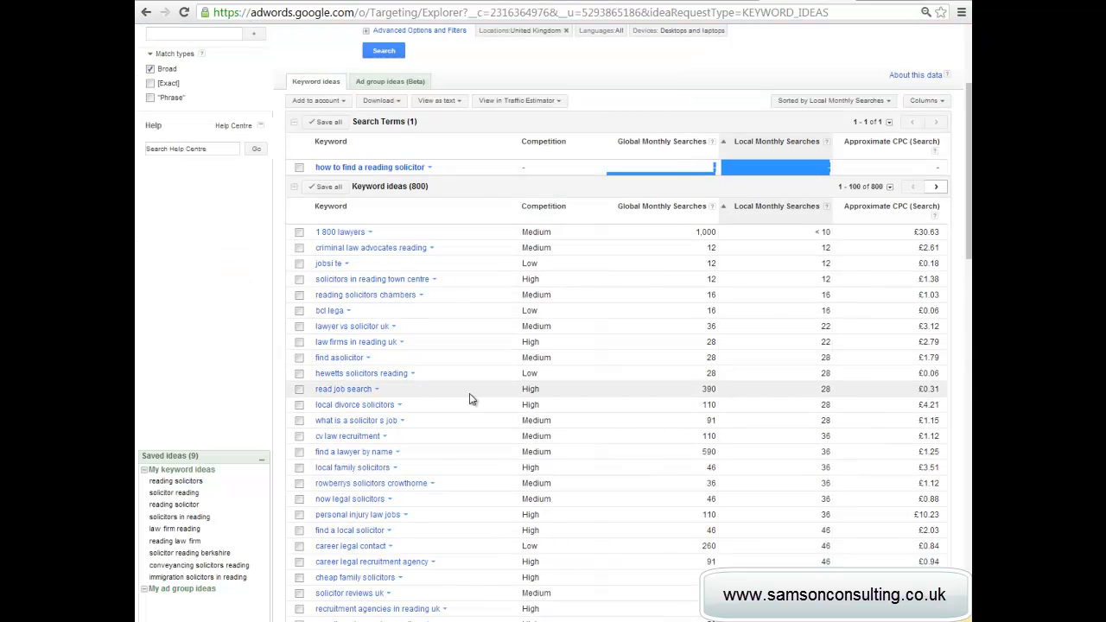
pyautogui.scroll(-2, 419, 415)
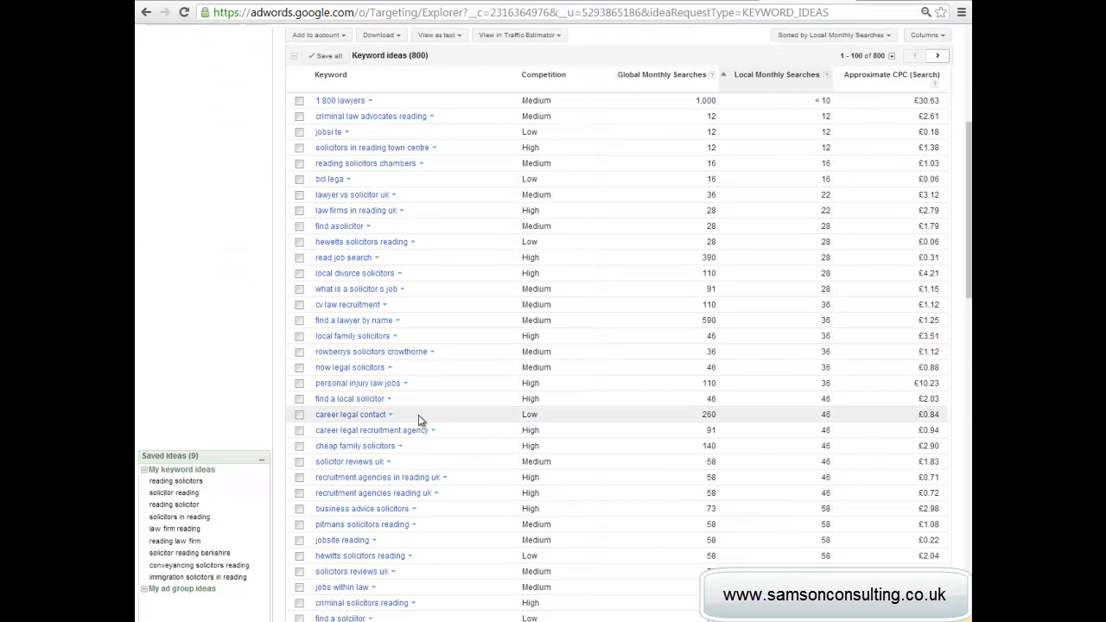
pyautogui.scroll(-4, 420, 418)
pyautogui.scroll(9, 423, 417)
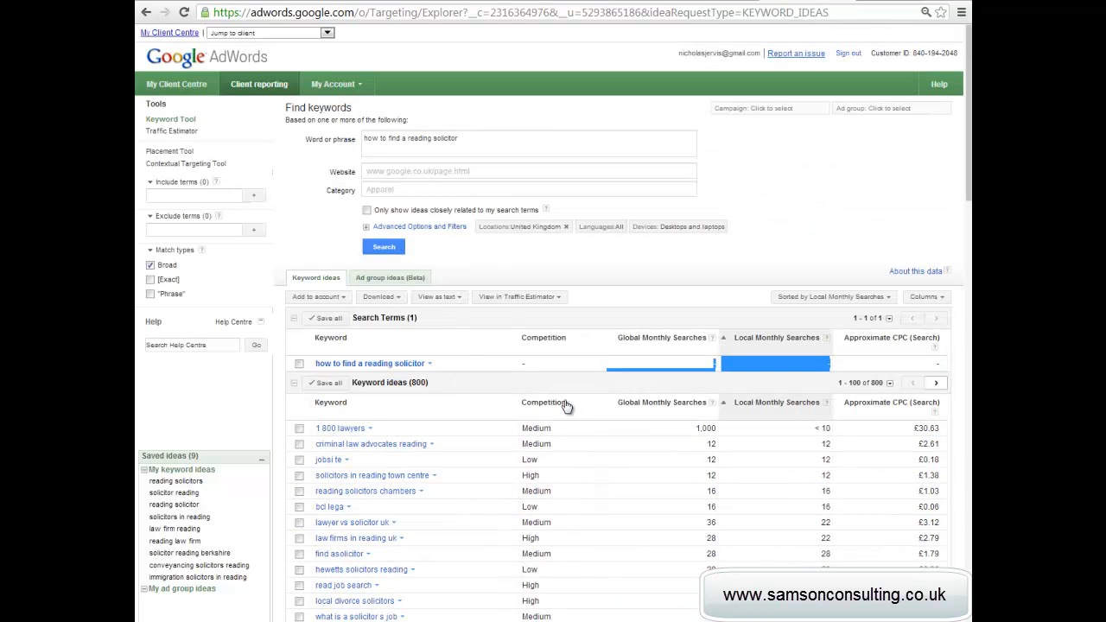
pyautogui.click(338, 404)
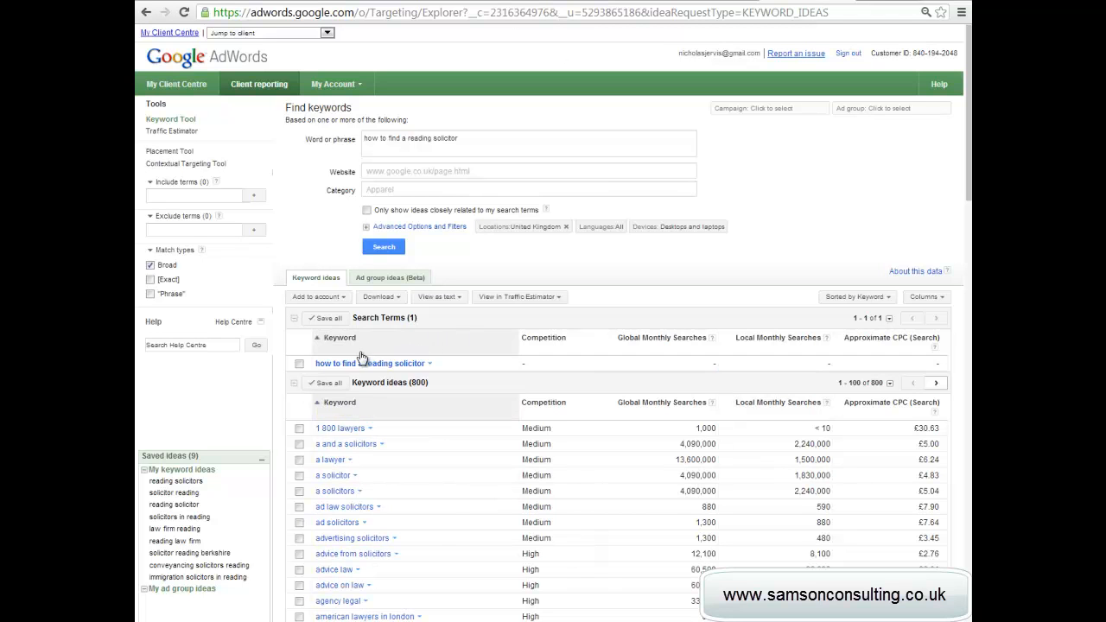
pyautogui.click(854, 297)
pyautogui.click(825, 315)
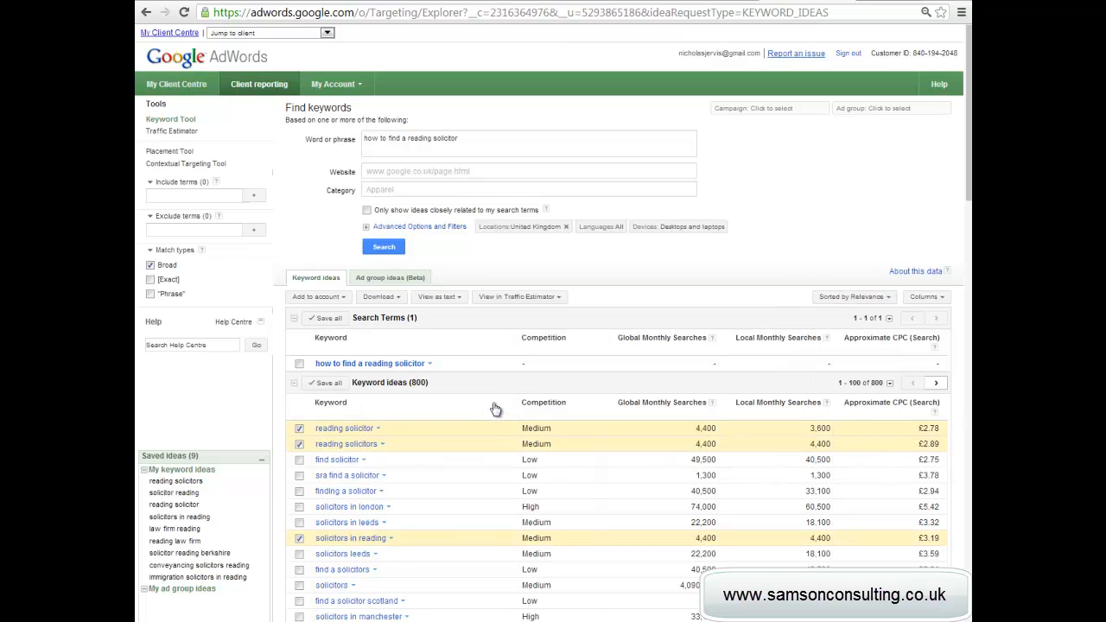
pyautogui.scroll(-1, 493, 466)
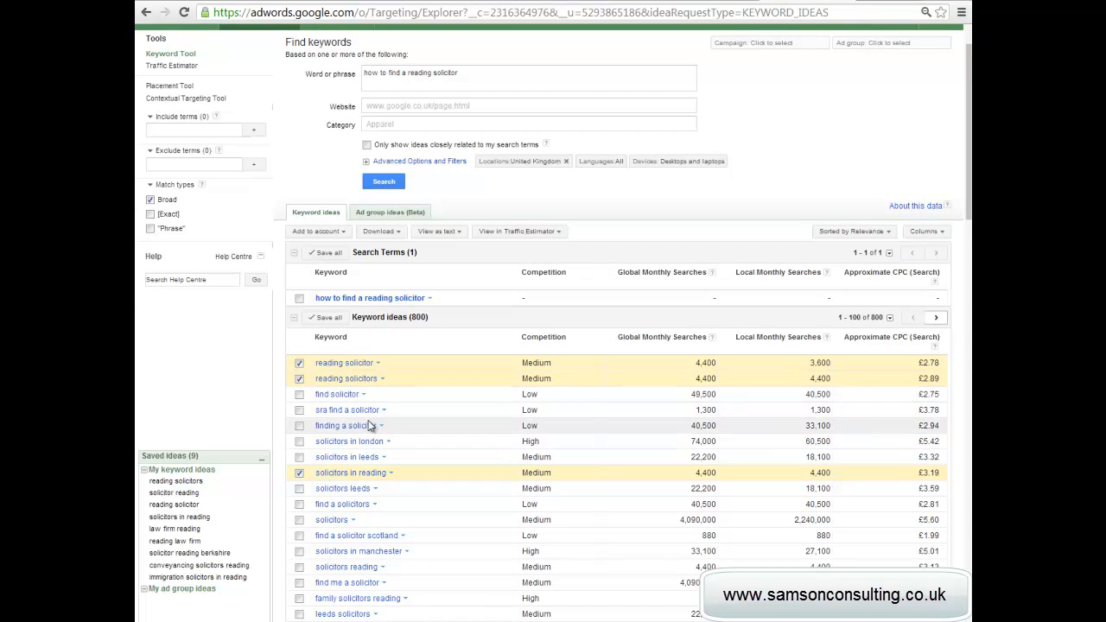
pyautogui.scroll(-2, 380, 437)
pyautogui.scroll(3, 381, 443)
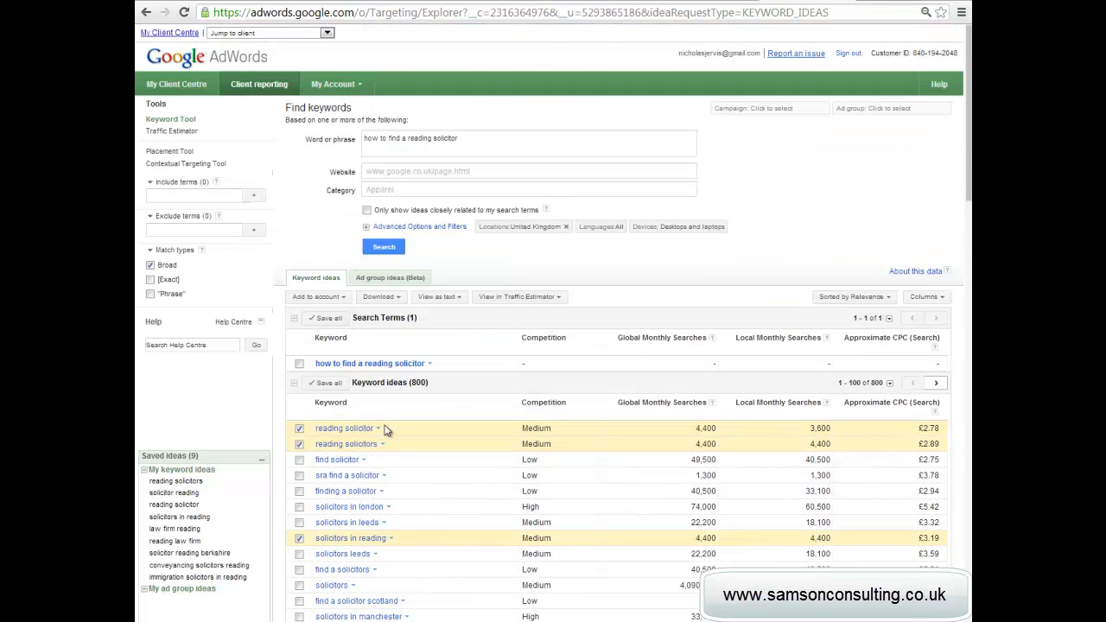
# Step: Change "reading" to "good" in the phrase and search for ideas for "how to find a good solicitor"
pyautogui.doubleClick(423, 140)
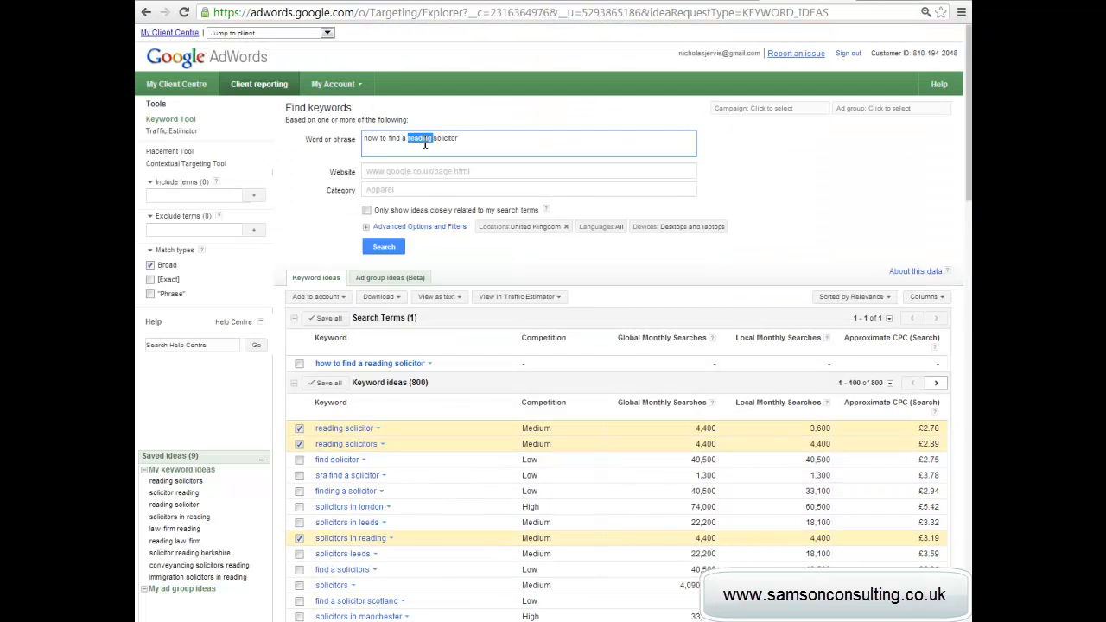
pyautogui.write('good')
pyautogui.click(384, 247)
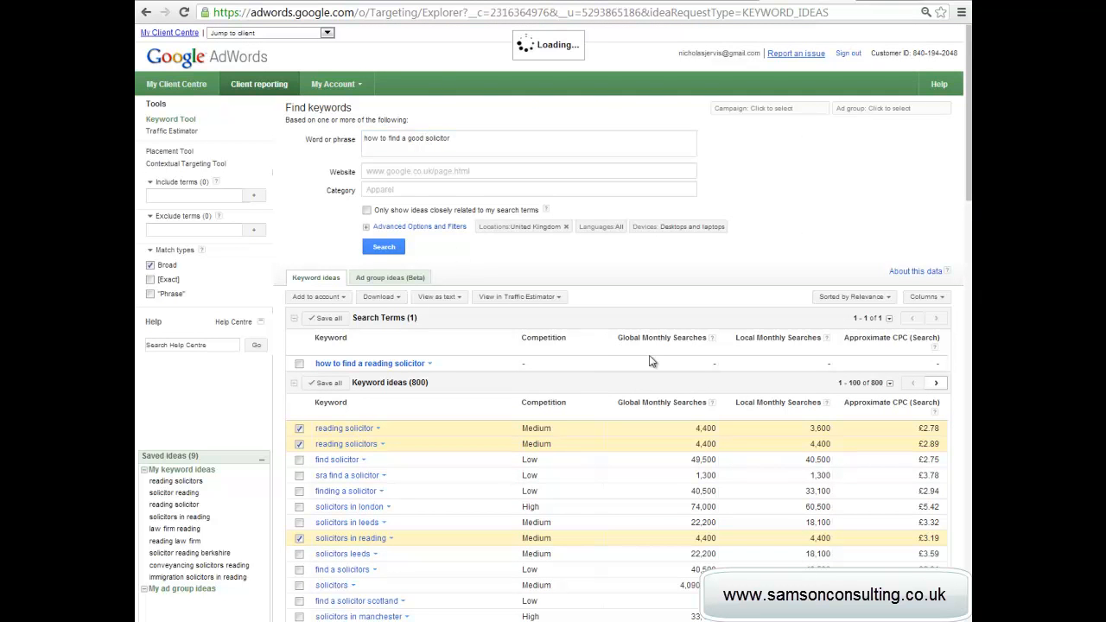
# Step: Save the keyword ideas "find a conveyancing solicitor" and "finding a solicitor"
pyautogui.scroll(-1, 683, 406)
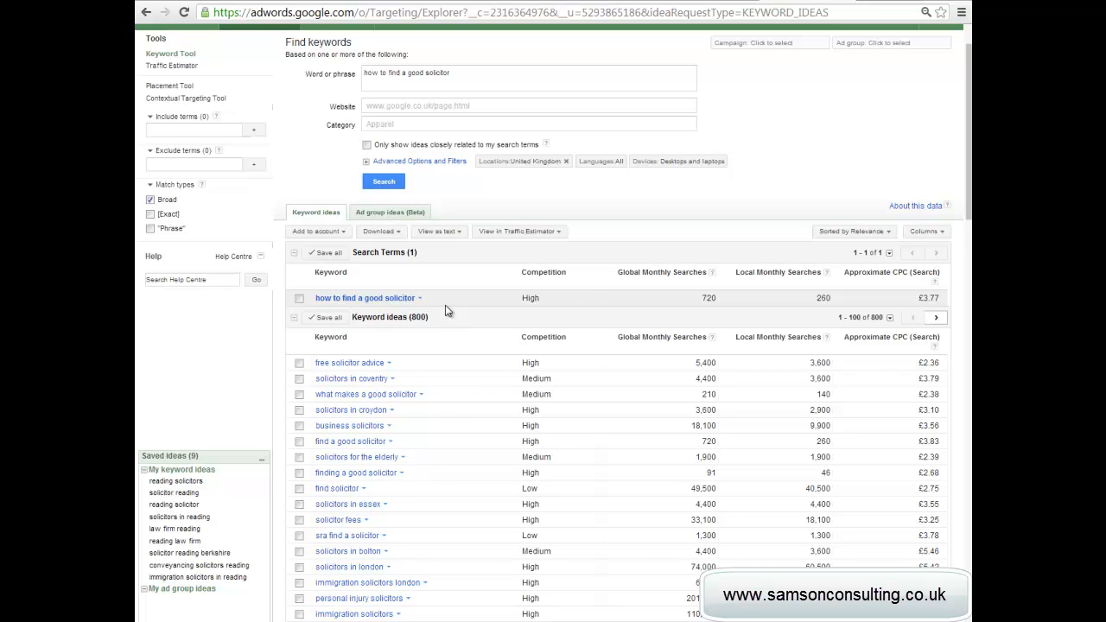
pyautogui.scroll(-1, 562, 316)
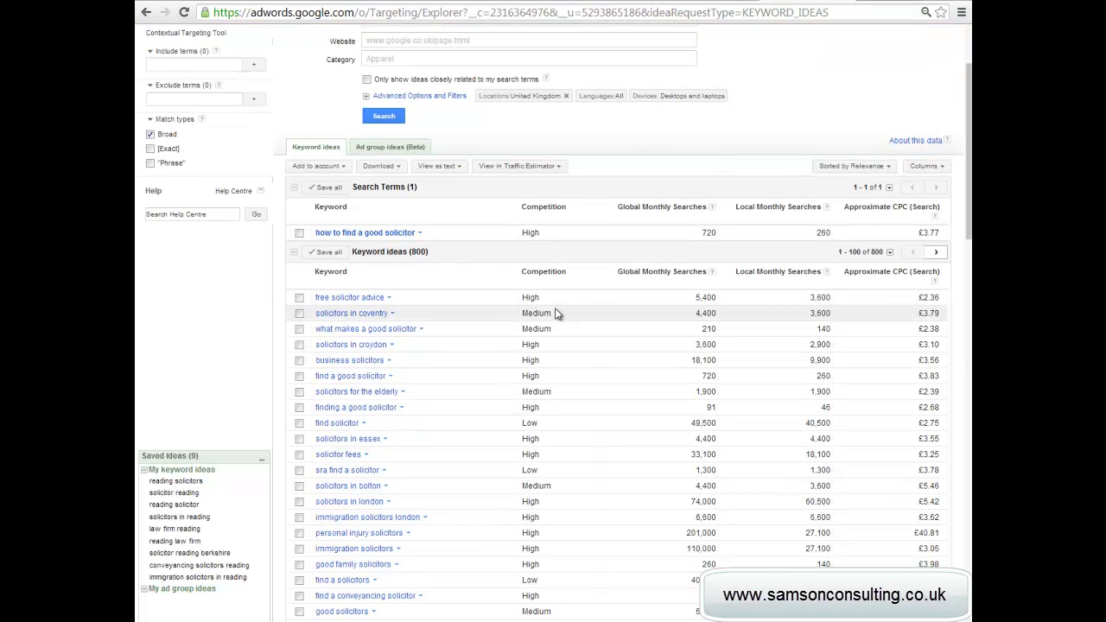
pyautogui.scroll(-2, 555, 312)
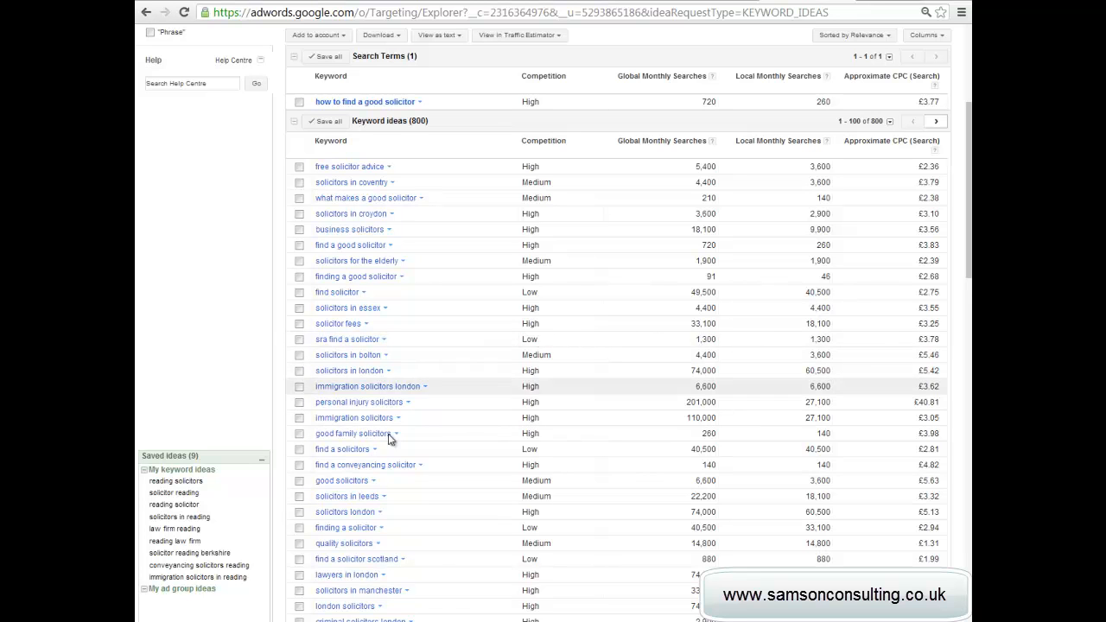
pyautogui.click(299, 467)
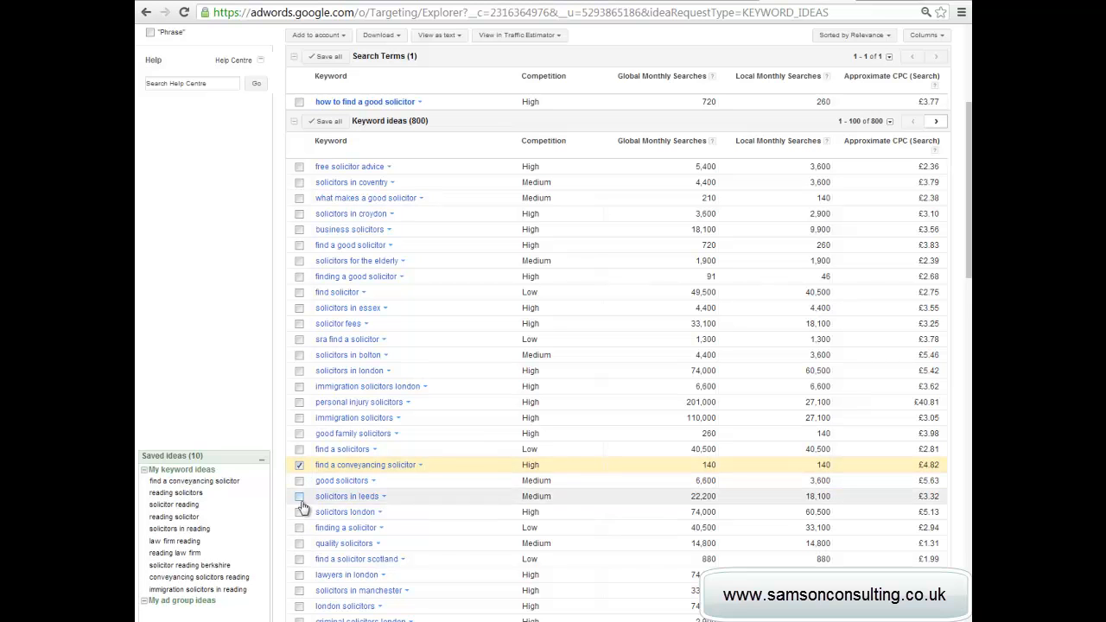
pyautogui.click(299, 527)
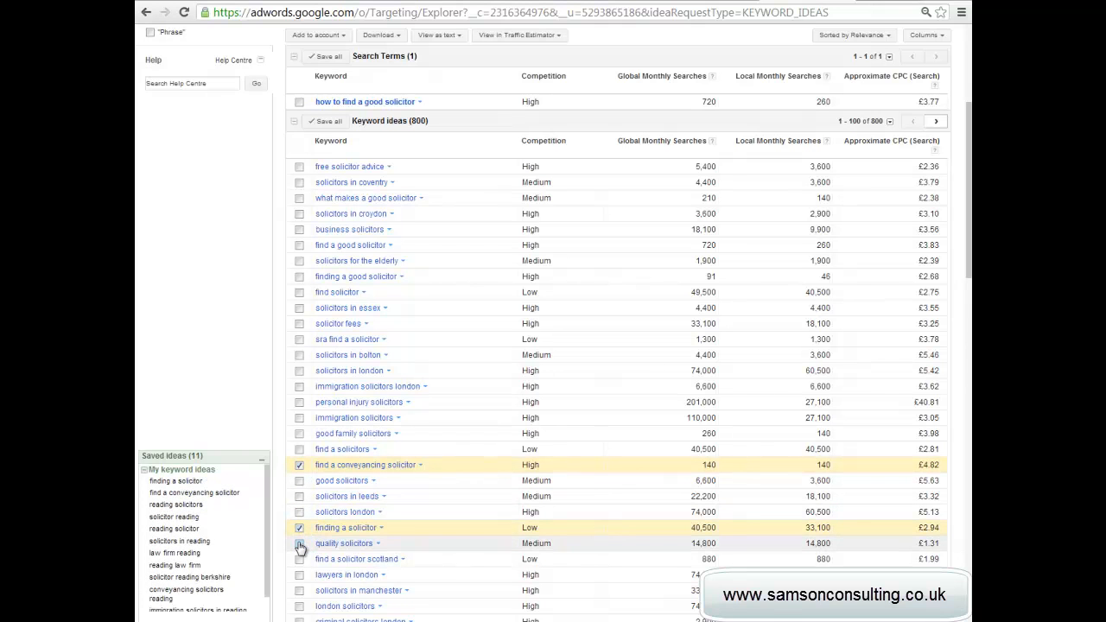
# Step: Save the keyword idea "how to find a good conveyancing solicitor" and highlight its local monthly searches figure
pyautogui.scroll(-1, 300, 544)
pyautogui.scroll(-1, 292, 506)
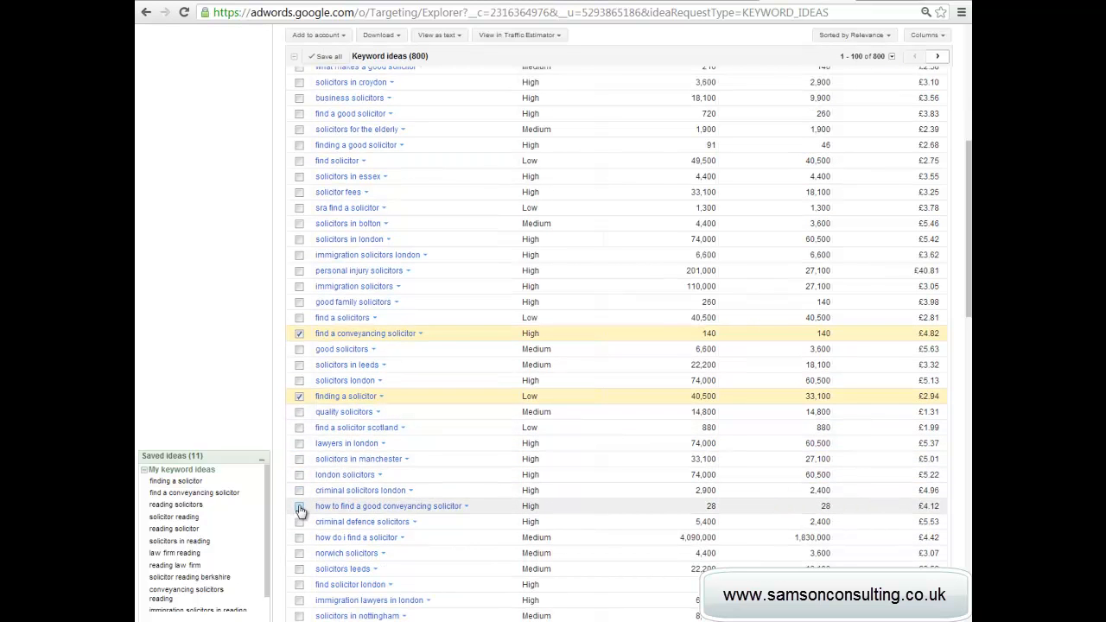
pyautogui.click(299, 507)
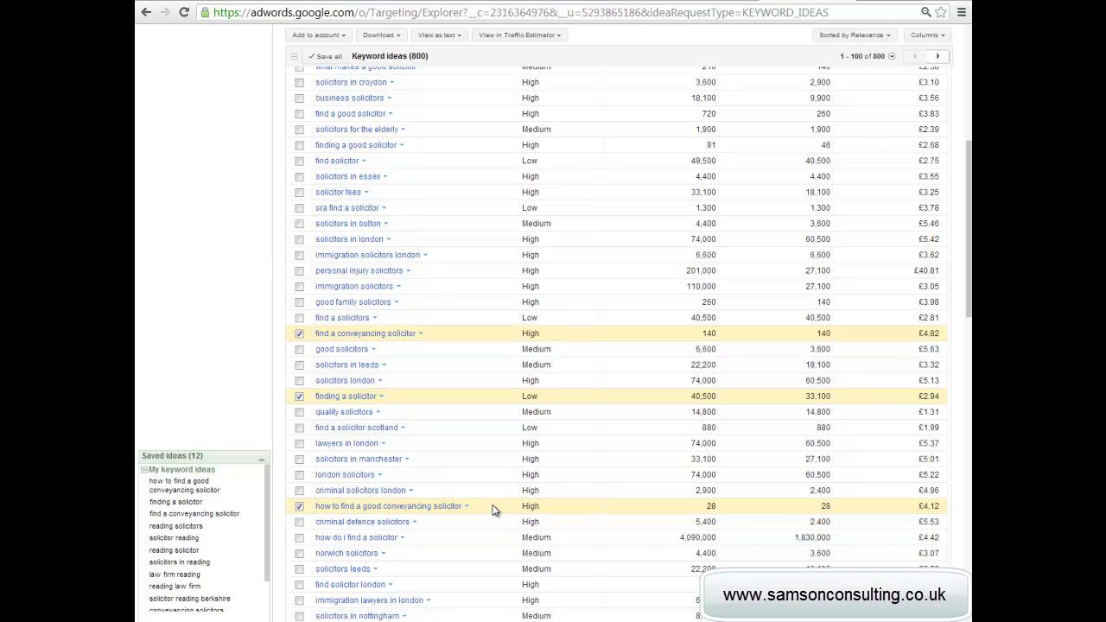
pyautogui.doubleClick(828, 508)
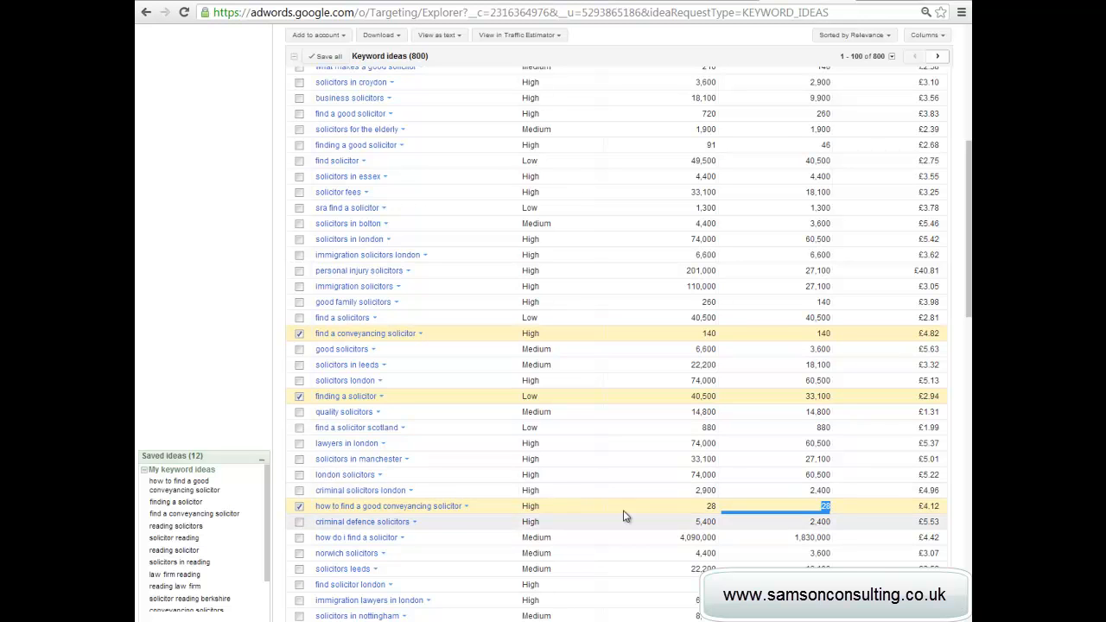
# Step: Look further down the keyword ideas and copy the whole list of saved keyword ideas
pyautogui.scroll(-6, 239, 338)
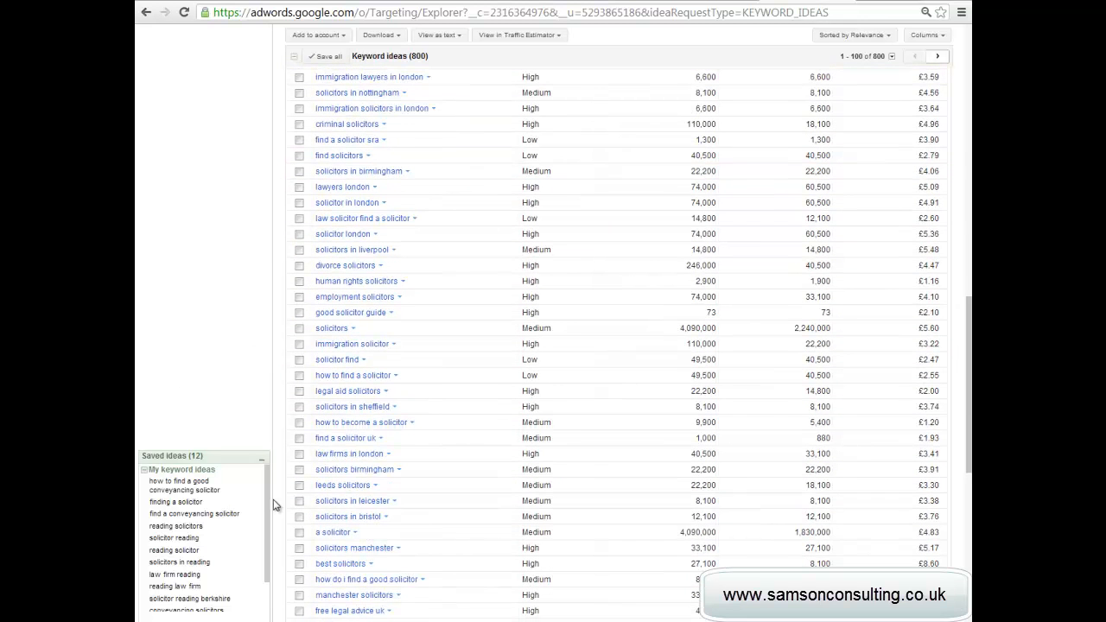
pyautogui.scroll(-2, 227, 553)
pyautogui.moveTo(231, 608); pyautogui.dragTo(150, 480)
pyautogui.hotkey('ctrl', 'c')
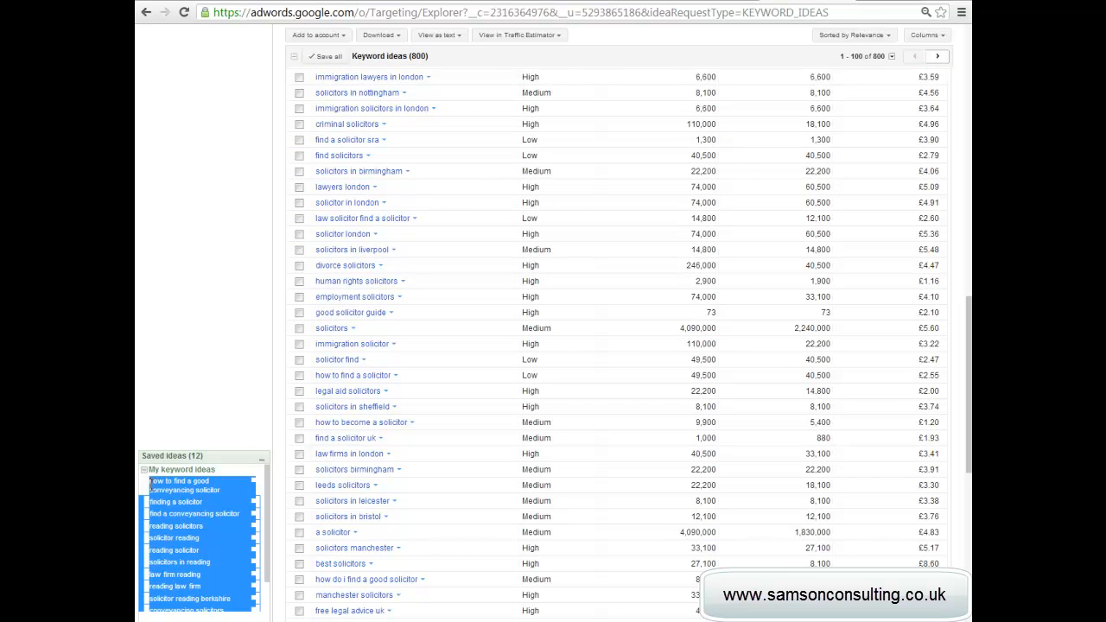
# Step: Replace the search phrase with the copied list of saved keyword ideas and run the search
pyautogui.scroll(5, 484, 206)
pyautogui.scroll(5, 484, 206)
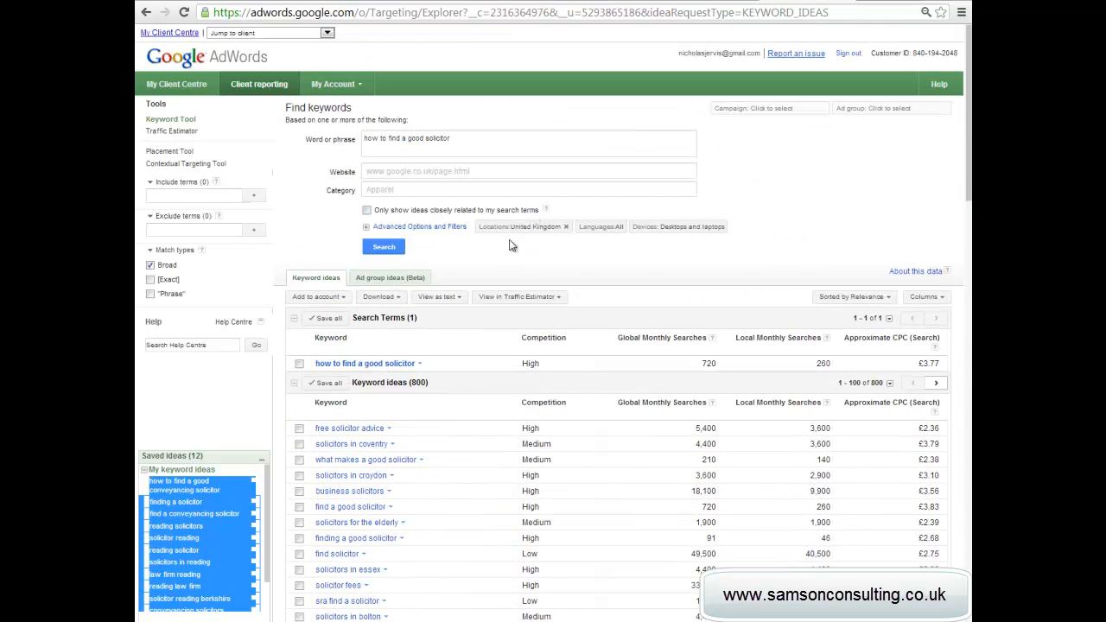
pyautogui.click(464, 139)
pyautogui.moveTo(464, 138); pyautogui.dragTo(323, 156)
pyautogui.hotkey('ctrl', 'v')
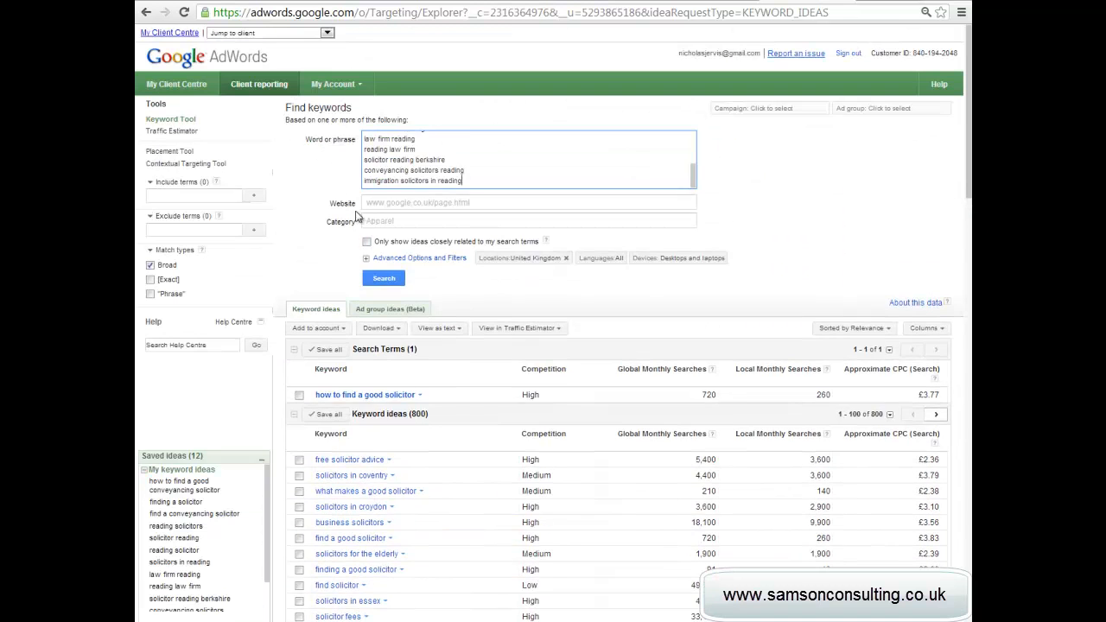
pyautogui.click(384, 277)
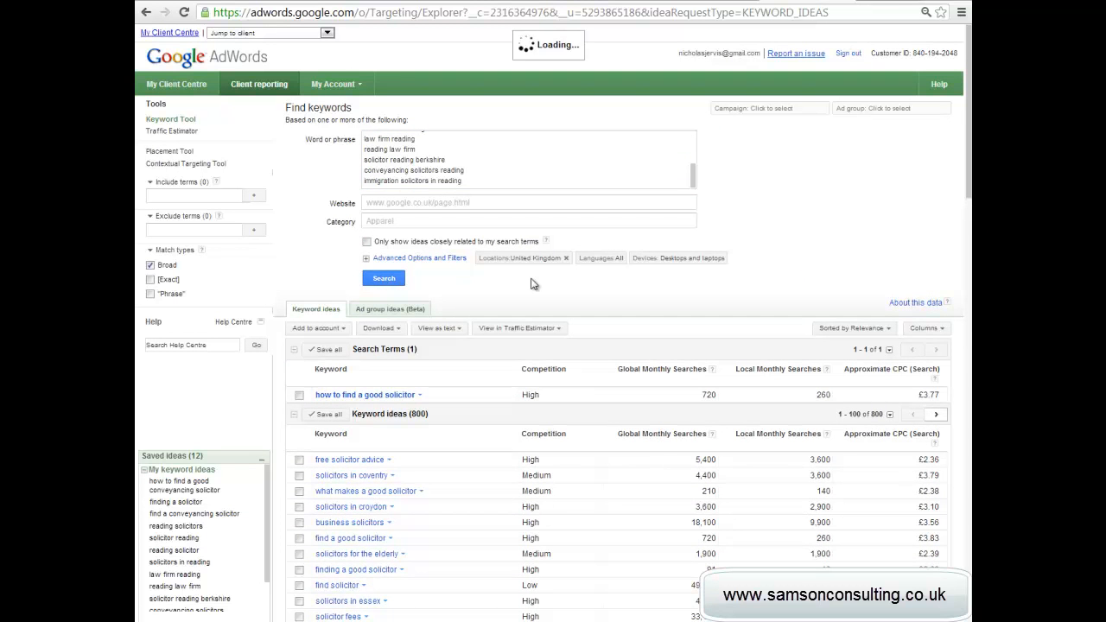